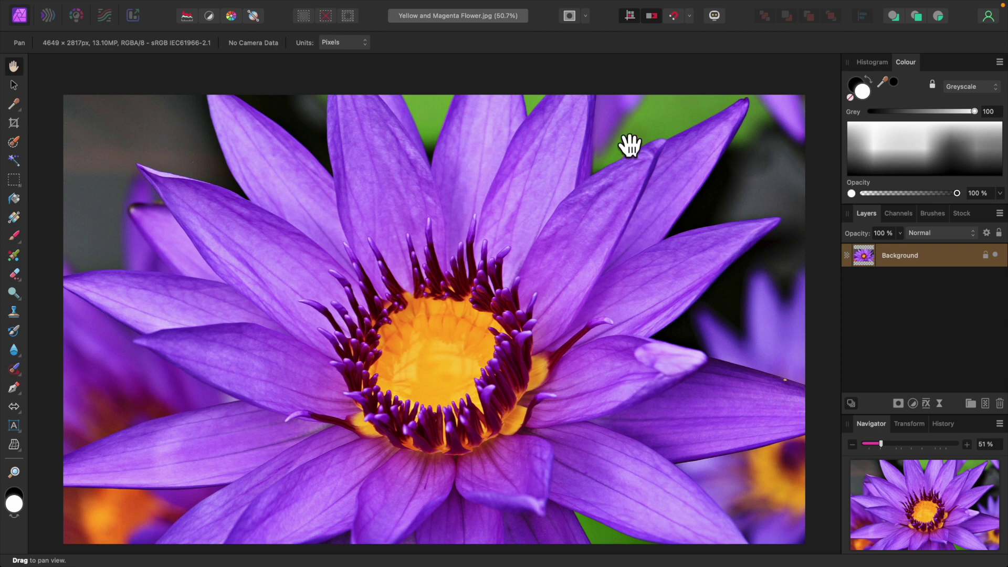
Step: Add a new fill layer and place it beneath the Background layer
mouse_move(229, 8)
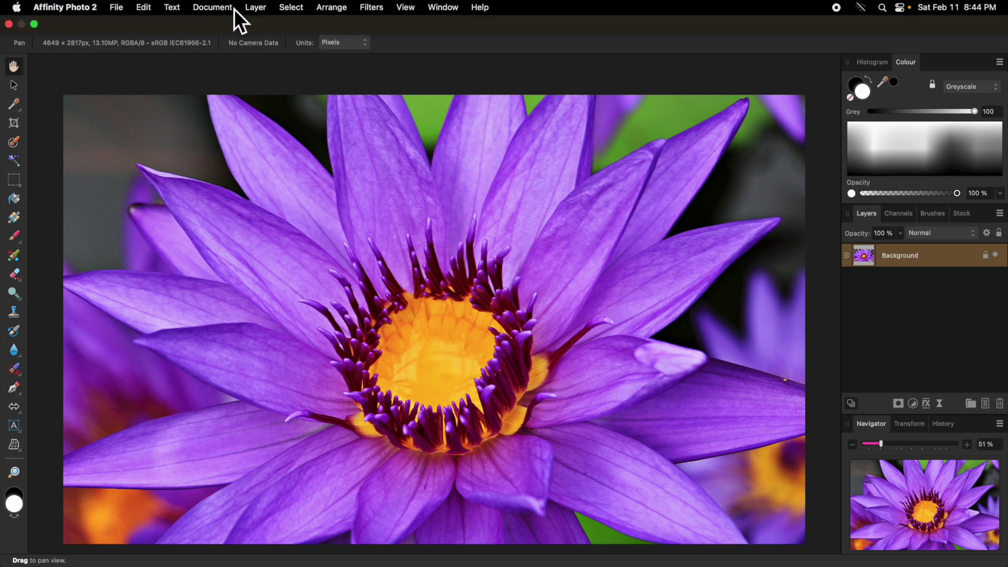
click(266, 13)
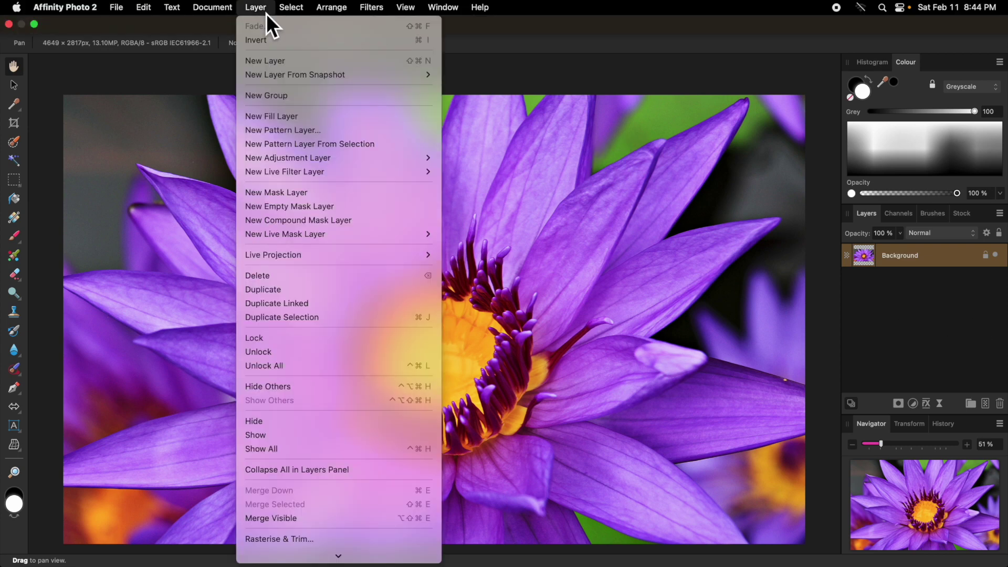
click(287, 119)
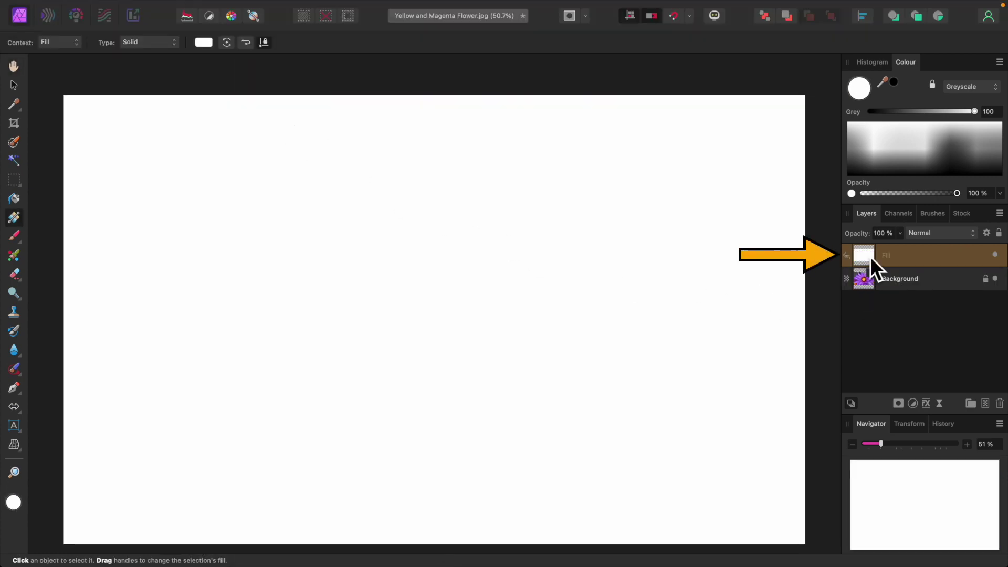
drag(874, 257, 874, 304)
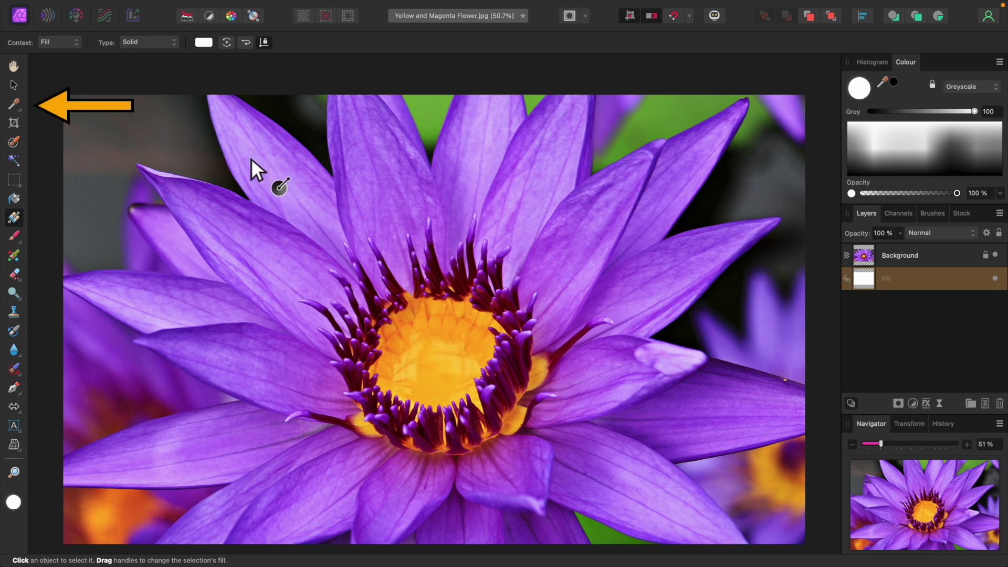
Step: Sample the light purple highlight of the flower's upper-left petal into the fill layer and move that layer back above Background
click(14, 107)
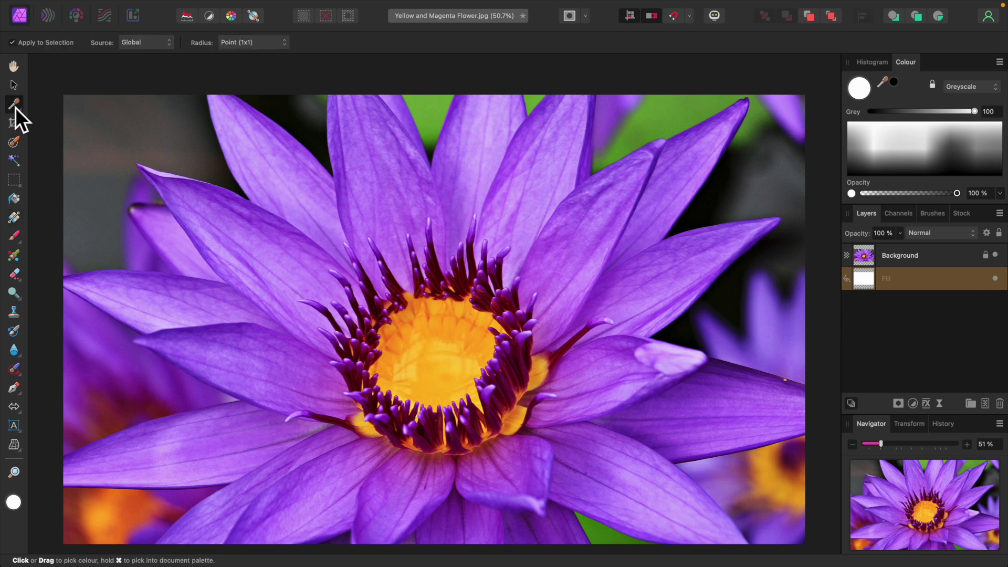
click(272, 178)
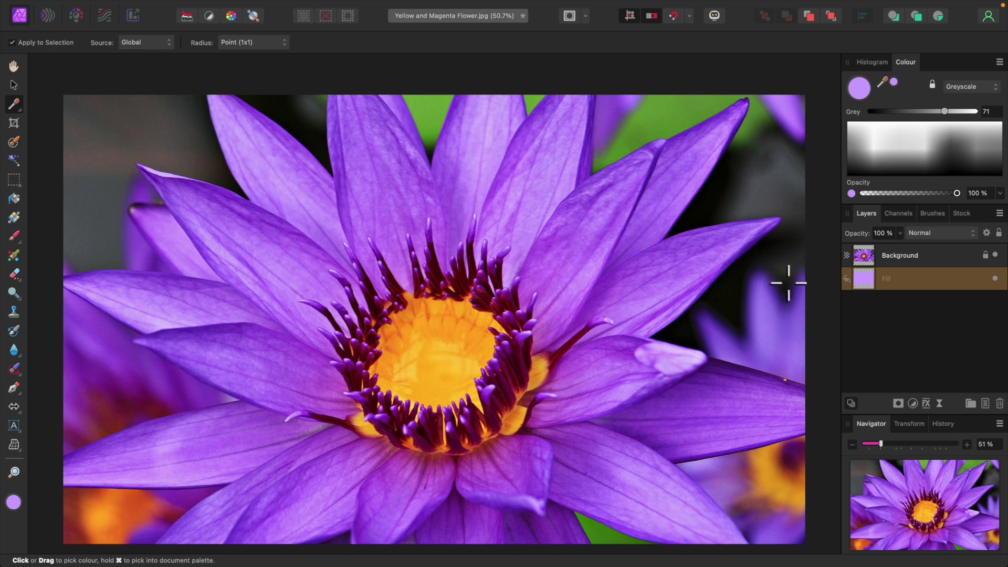
drag(867, 286, 863, 250)
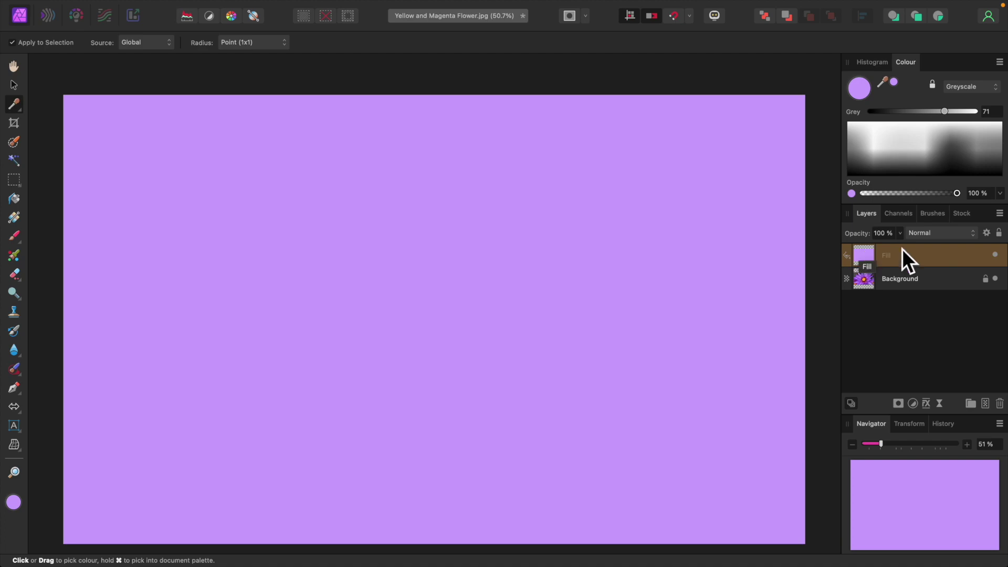
Step: Set the light purple fill layer's blend mode to Overlay and add an empty mask, expanded beneath it
click(974, 235)
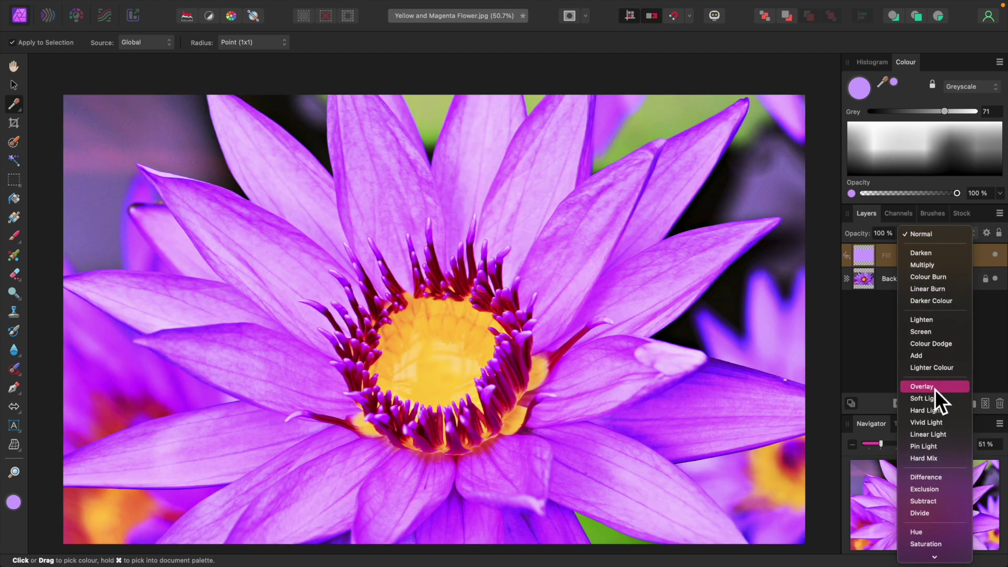
click(934, 389)
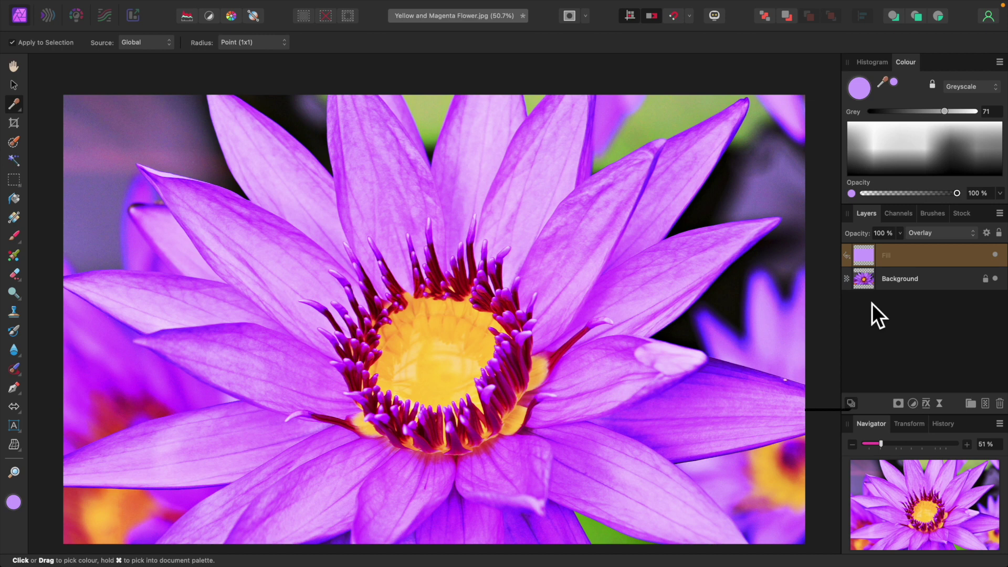
click(904, 403)
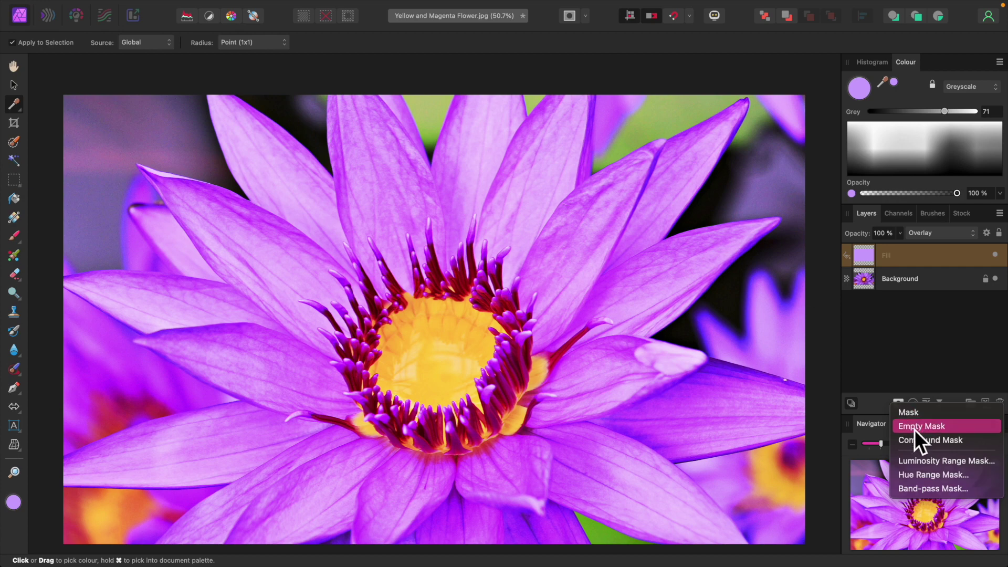
click(914, 429)
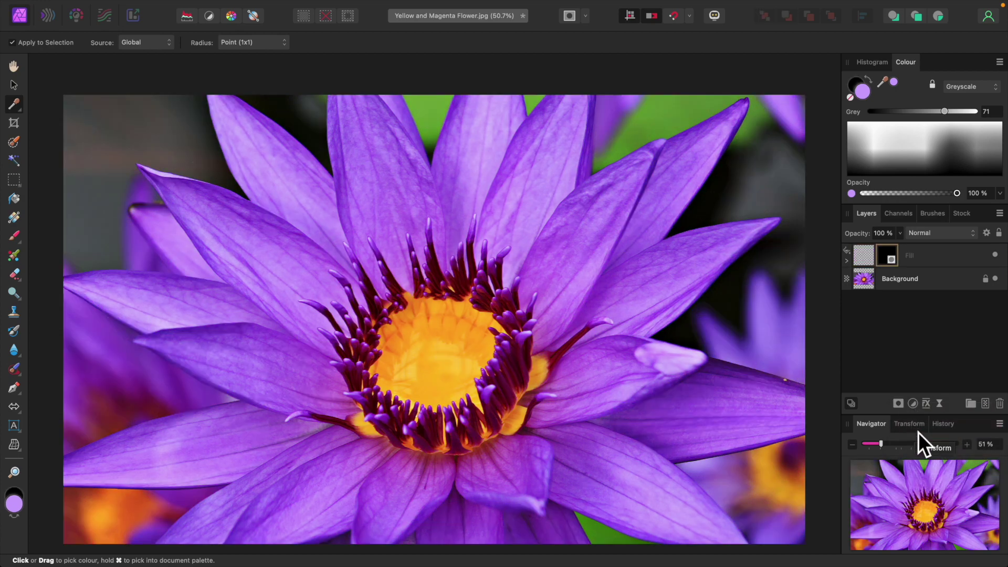
click(847, 261)
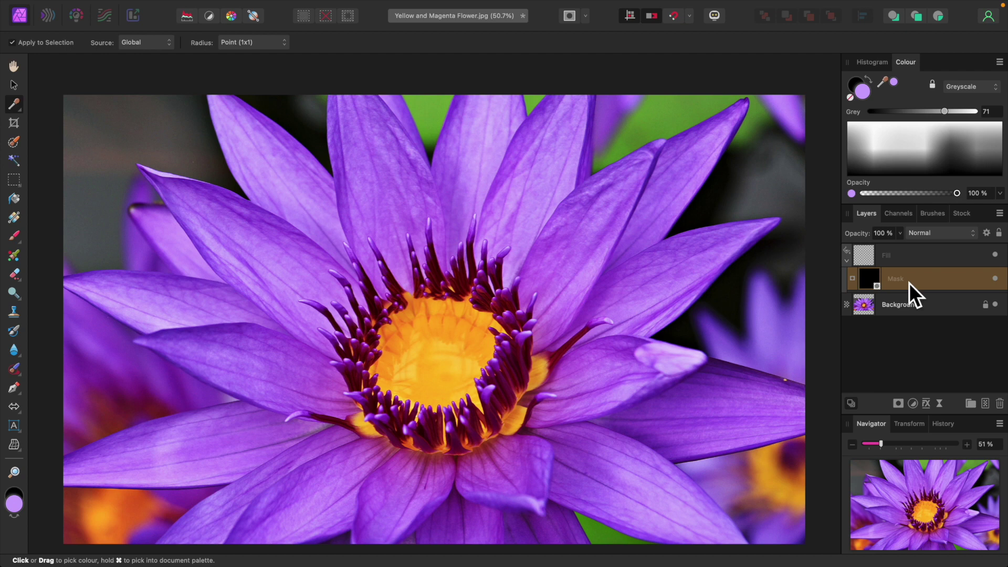
Step: Reset the colours to their defaults and ready the Paint Brush with the soft 1024 px brush from the Masking category
key(d)
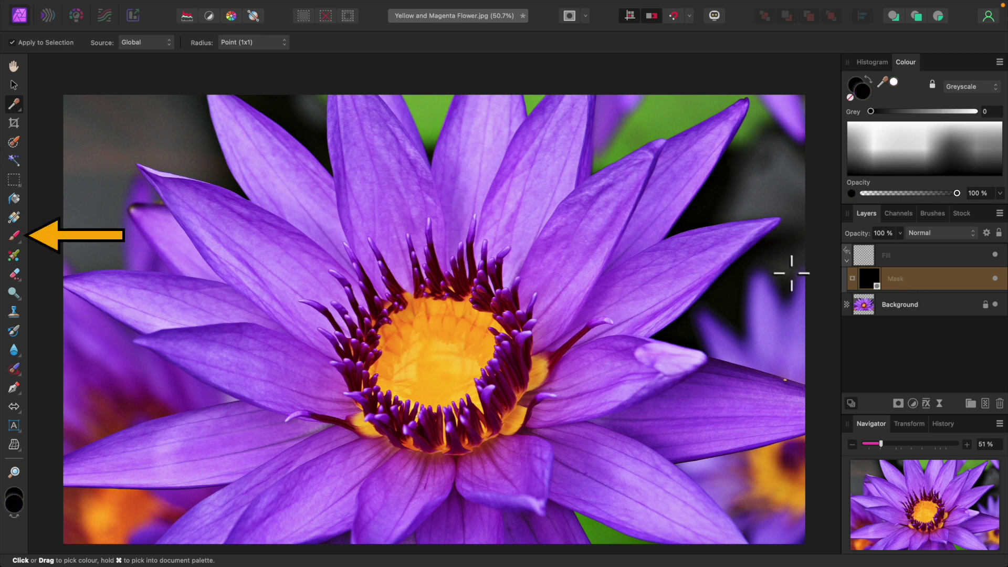
click(22, 241)
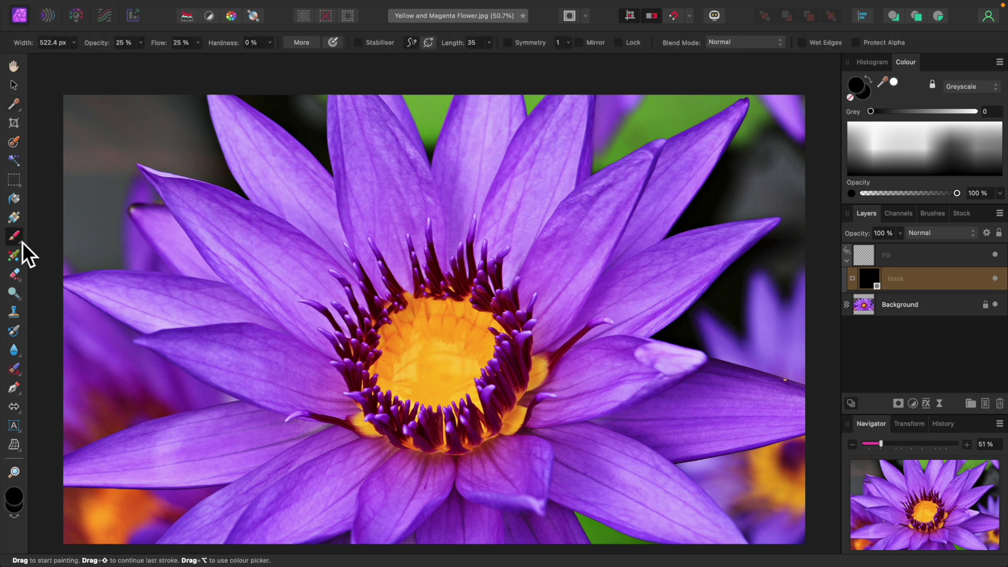
click(933, 213)
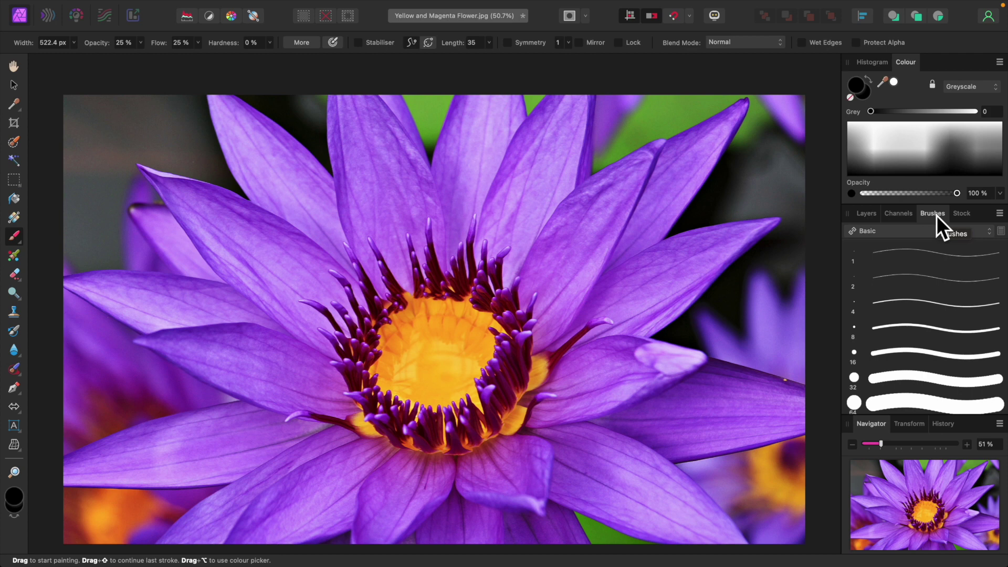
click(990, 234)
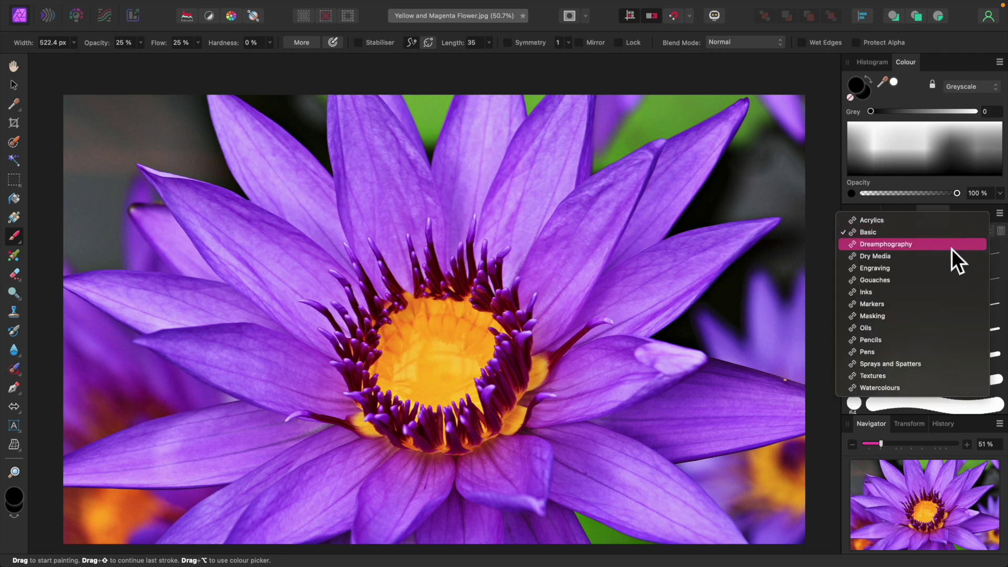
click(877, 321)
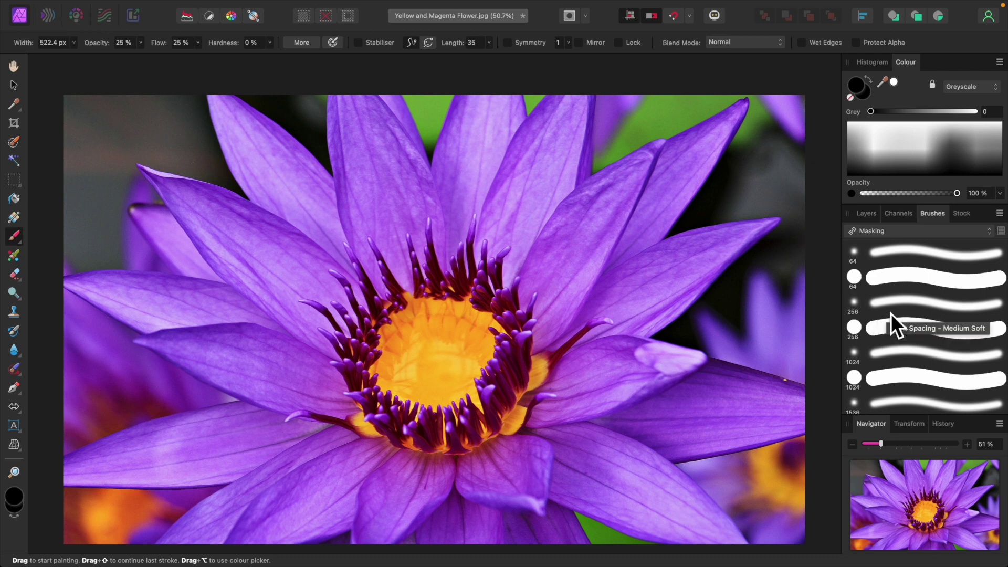
click(882, 355)
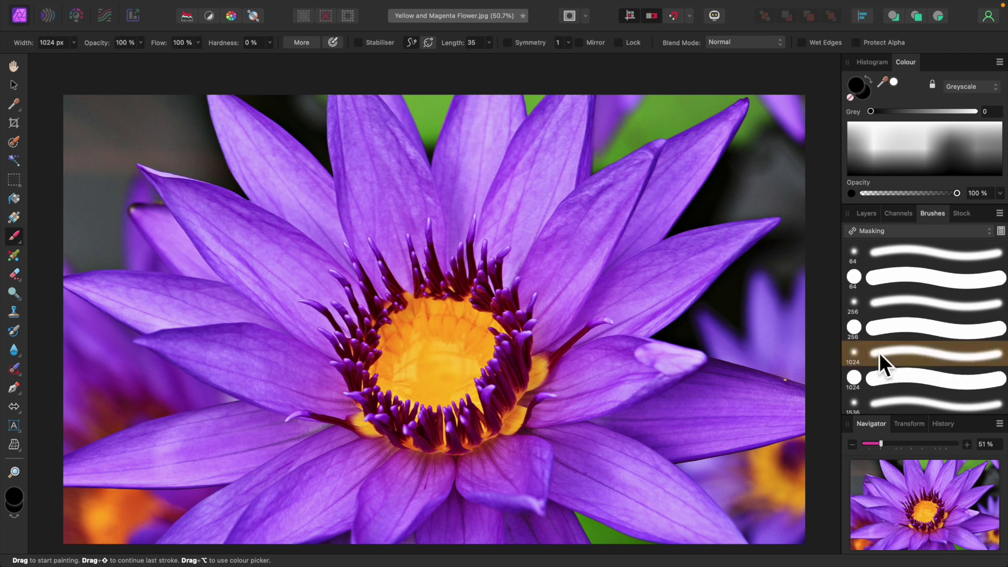
click(864, 220)
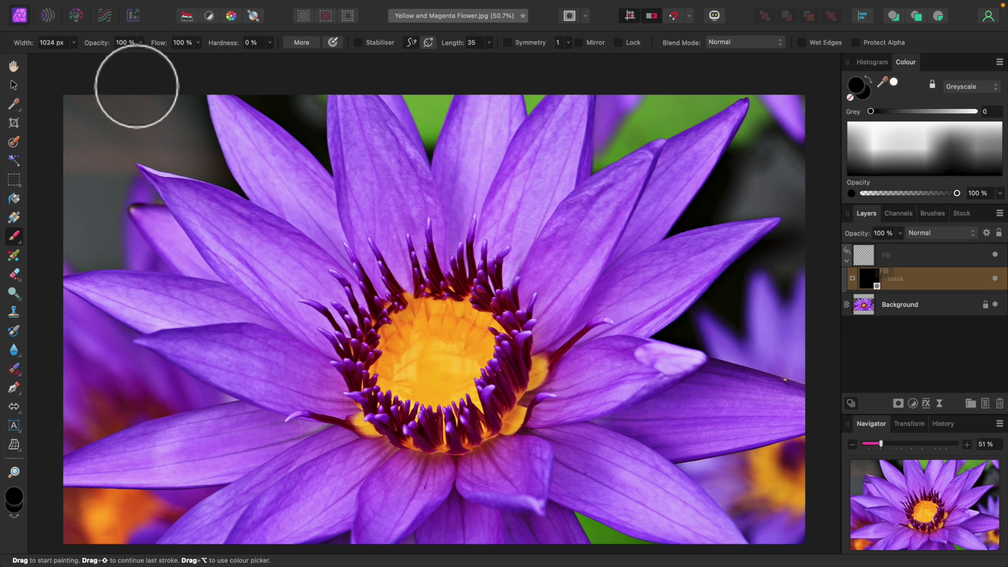
Step: Set the brush opacity to 25% and its flow to 24%
click(141, 43)
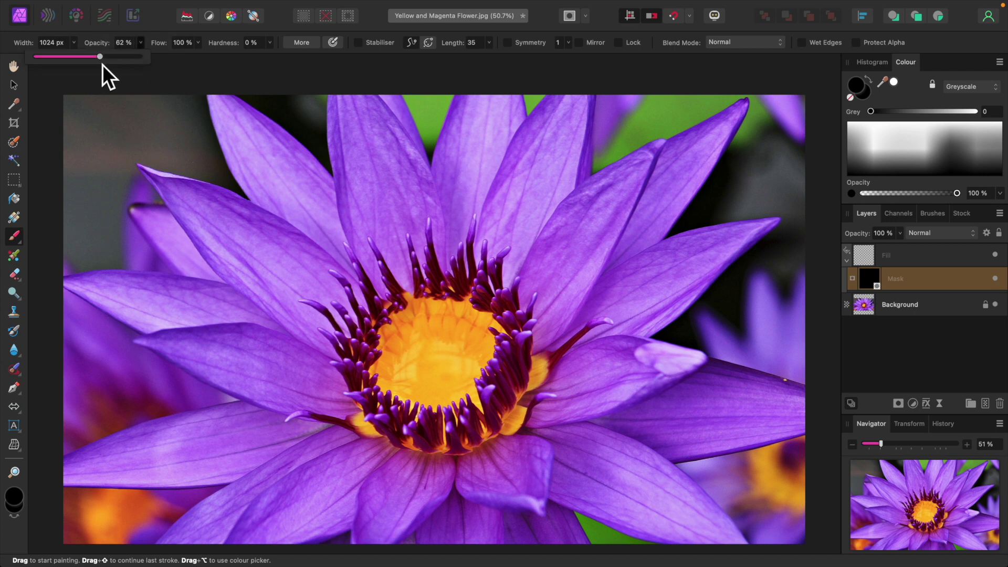
drag(81, 64, 68, 64)
click(198, 43)
drag(149, 64, 133, 63)
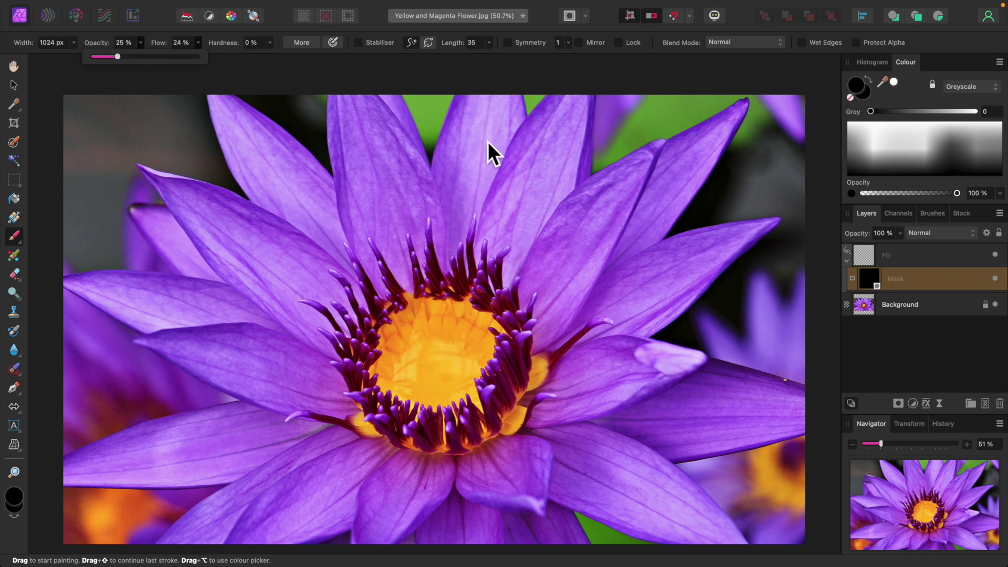
Step: Paint over the petals on the mask in grey 78 with the brush reduced to about 615 px, and collapse the fill layer
click(923, 145)
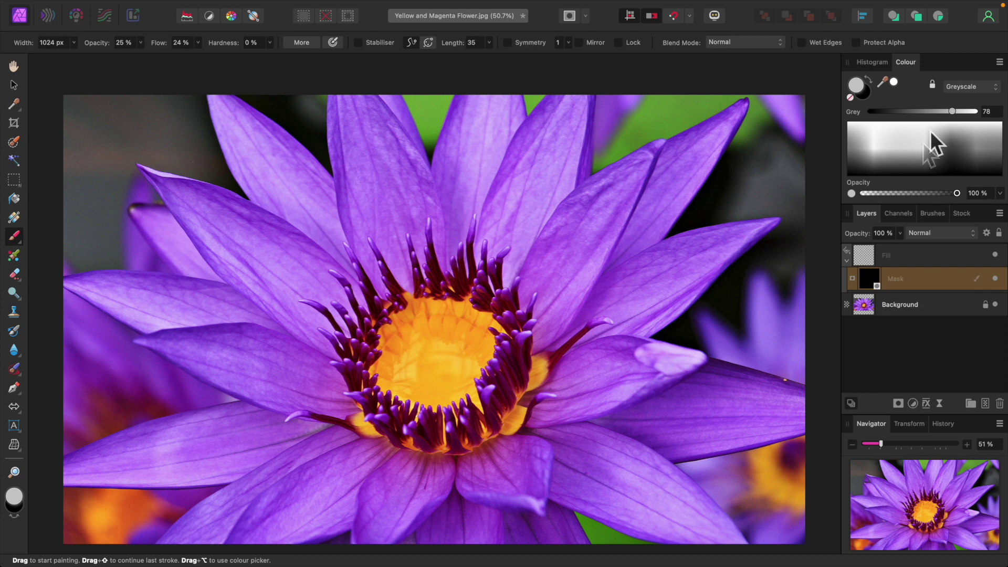
key(bracketleft)
key(bracketleft)
key(bracketleft)
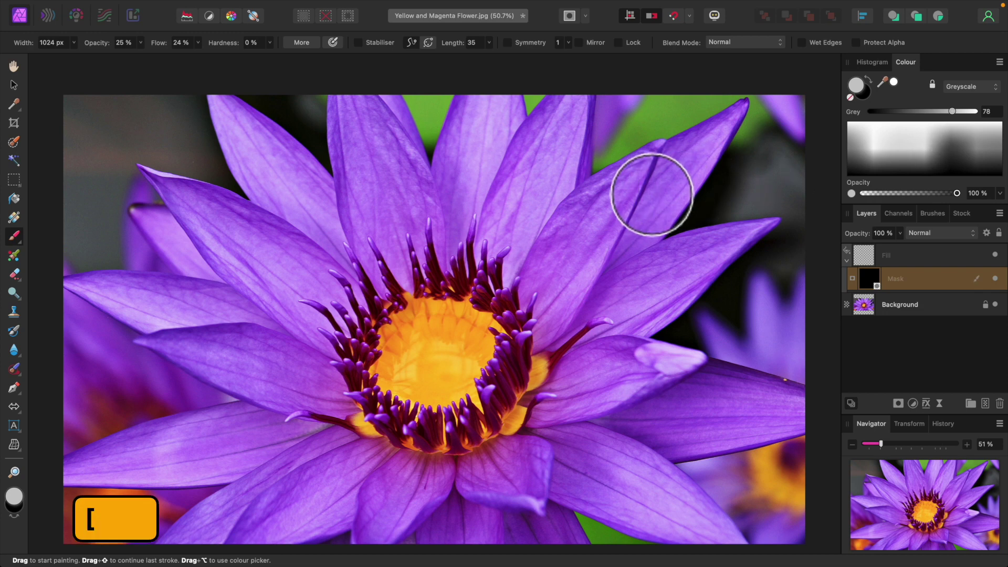
key(bracketright)
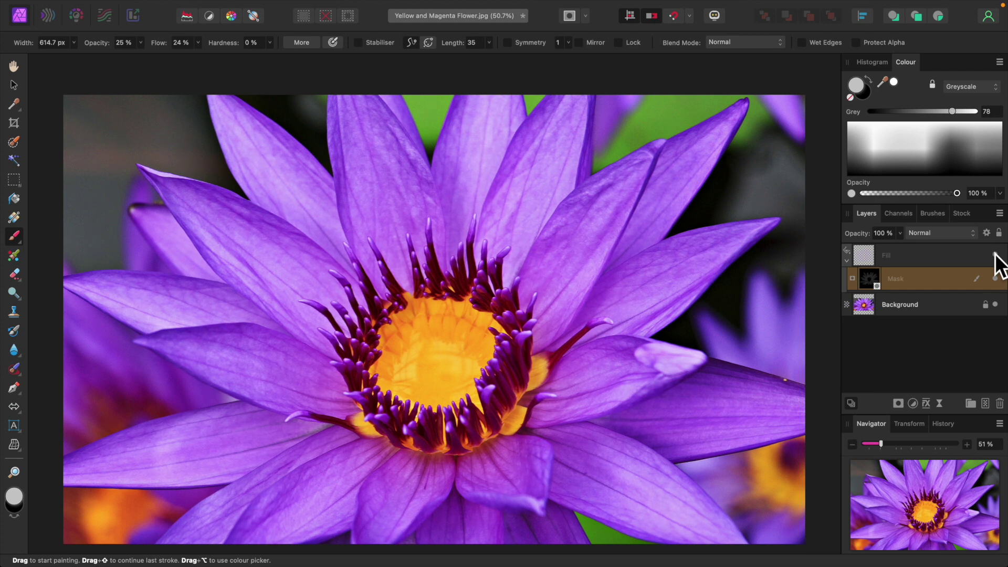
click(850, 262)
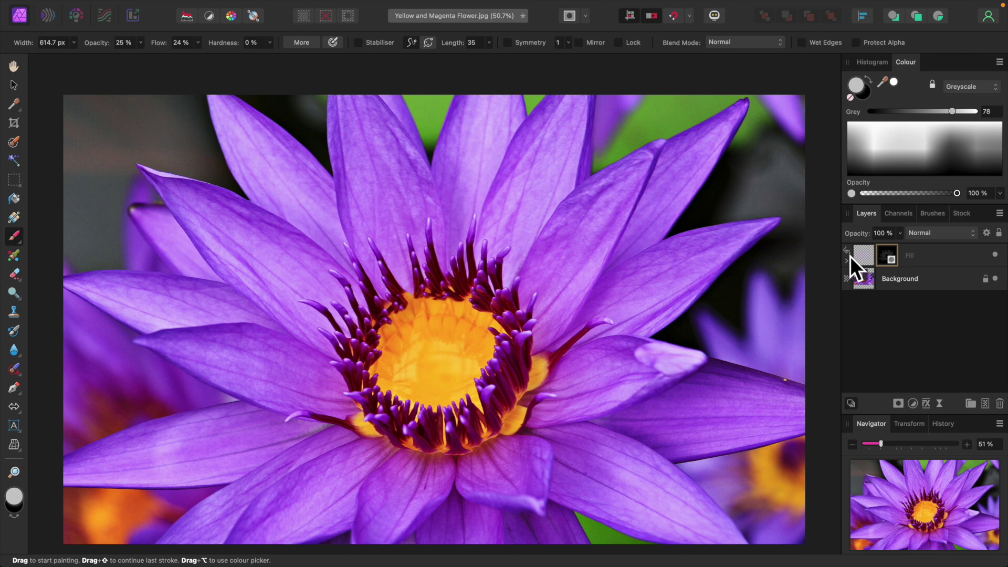
Step: Add a second fill layer and place it beneath the Background layer
mouse_move(121, 3)
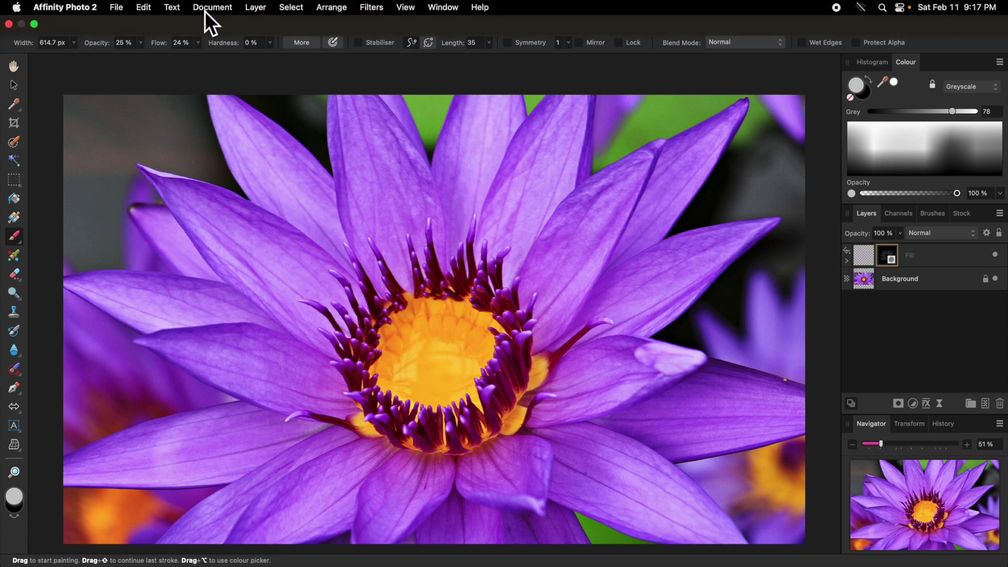
click(258, 14)
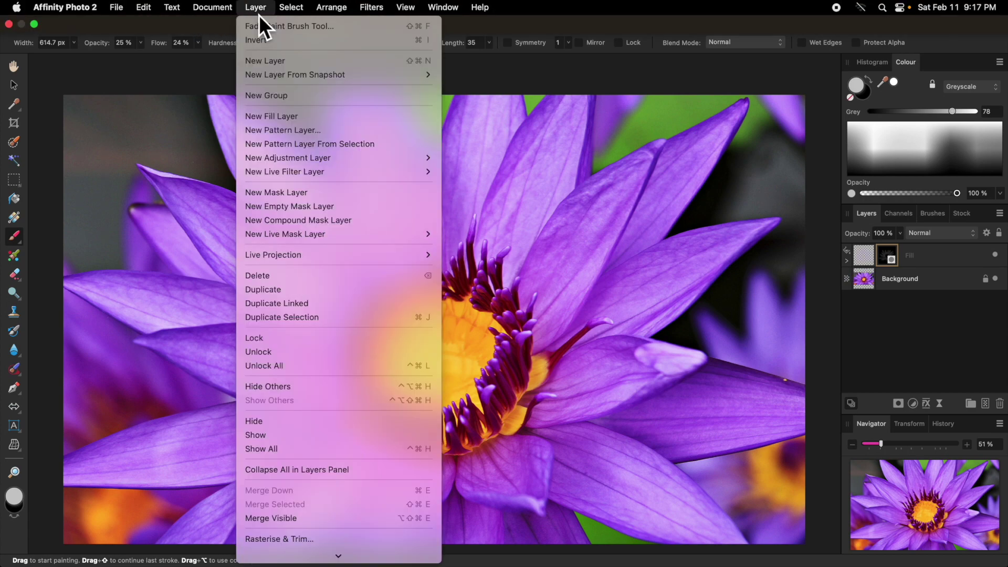
click(276, 115)
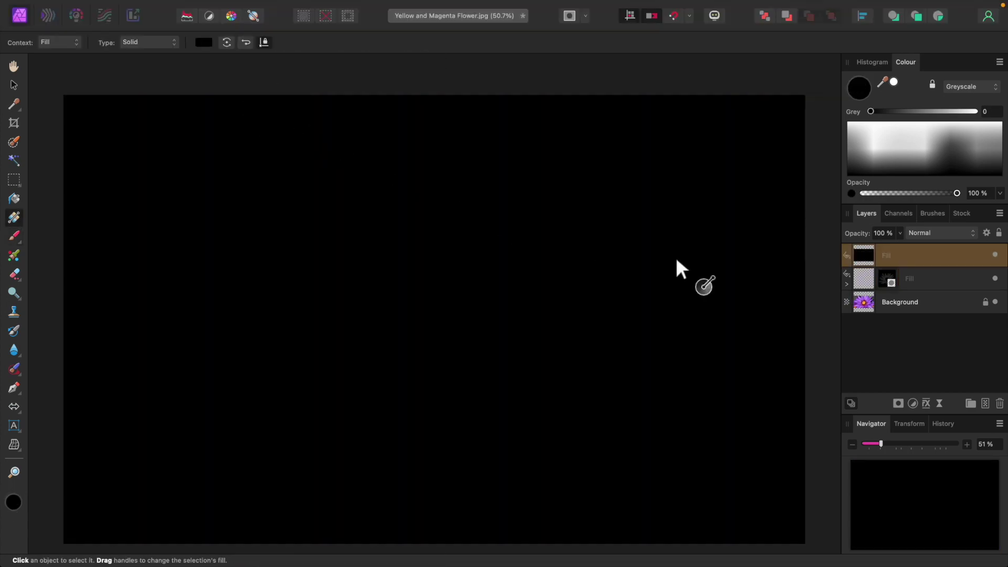
drag(861, 250, 871, 324)
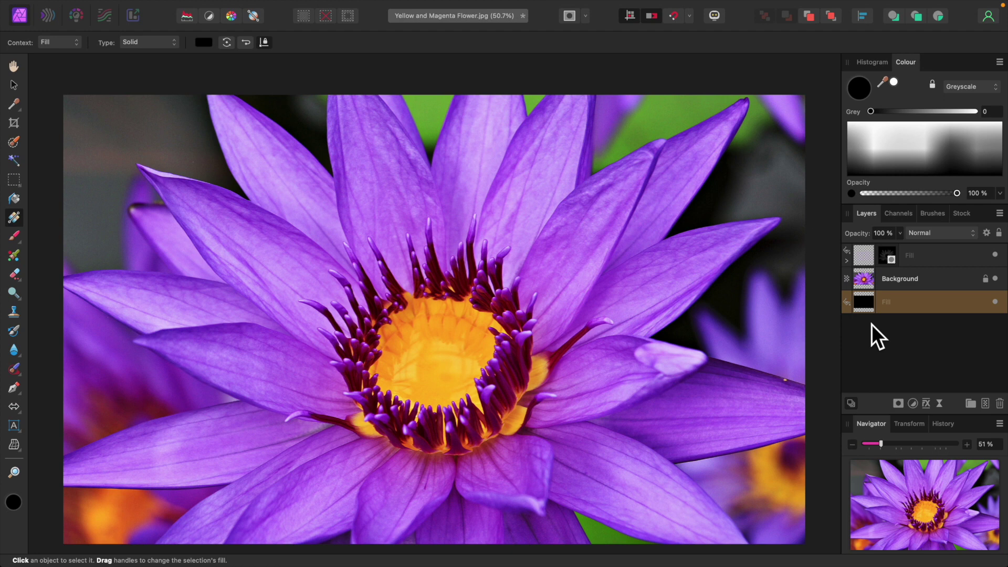
Step: Sample the dark purple shadow at an upper petal's edge into the second fill layer and move that layer to the top of the stack
click(18, 105)
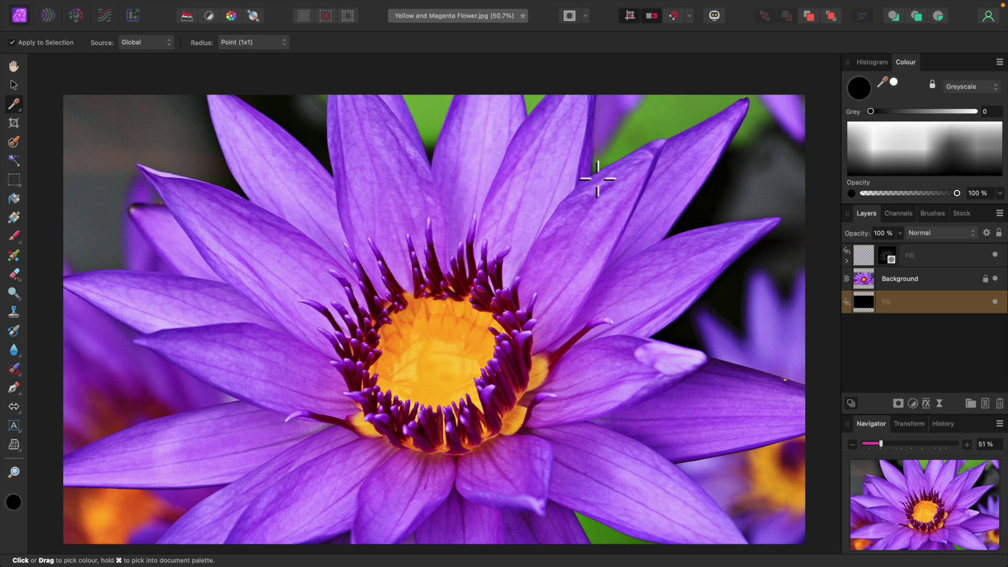
click(588, 151)
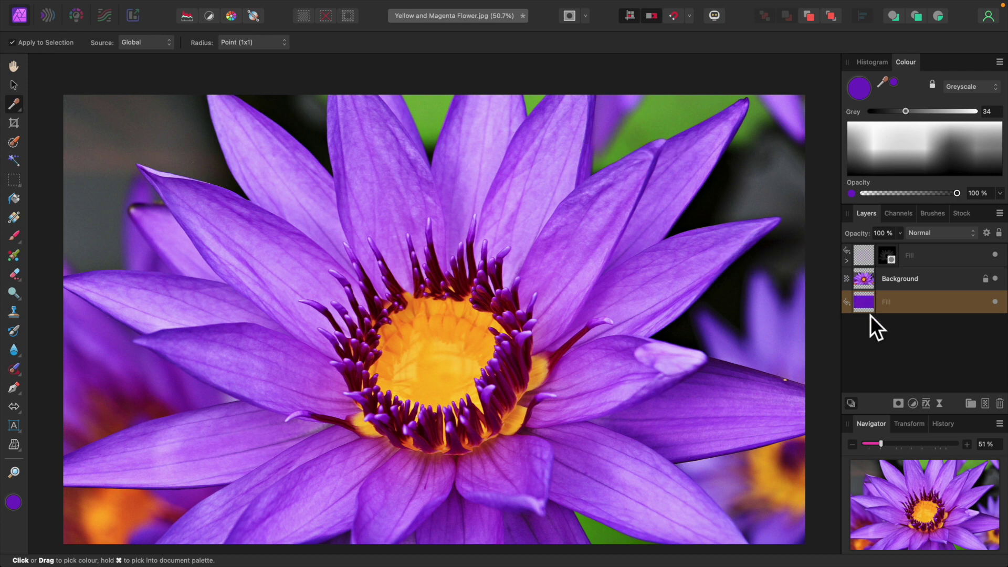
drag(862, 307, 856, 248)
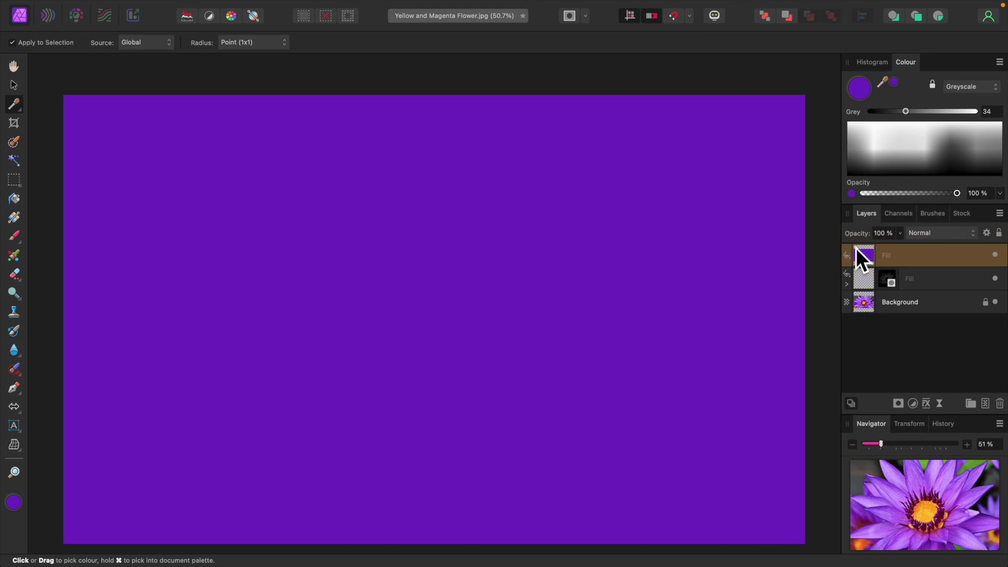
Step: Set the dark purple fill layer's blend mode to Overlay and add an empty mask to it
click(976, 239)
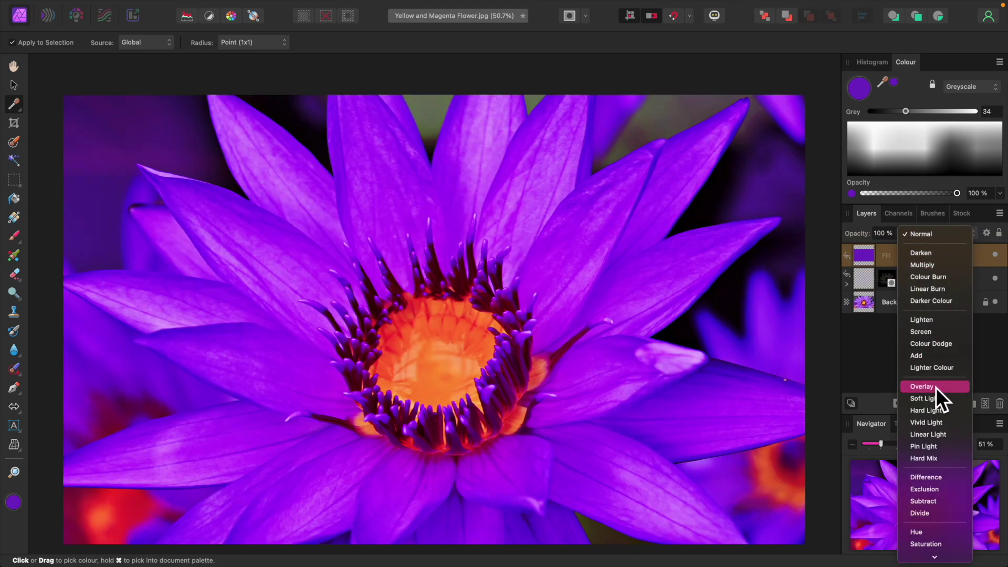
click(936, 387)
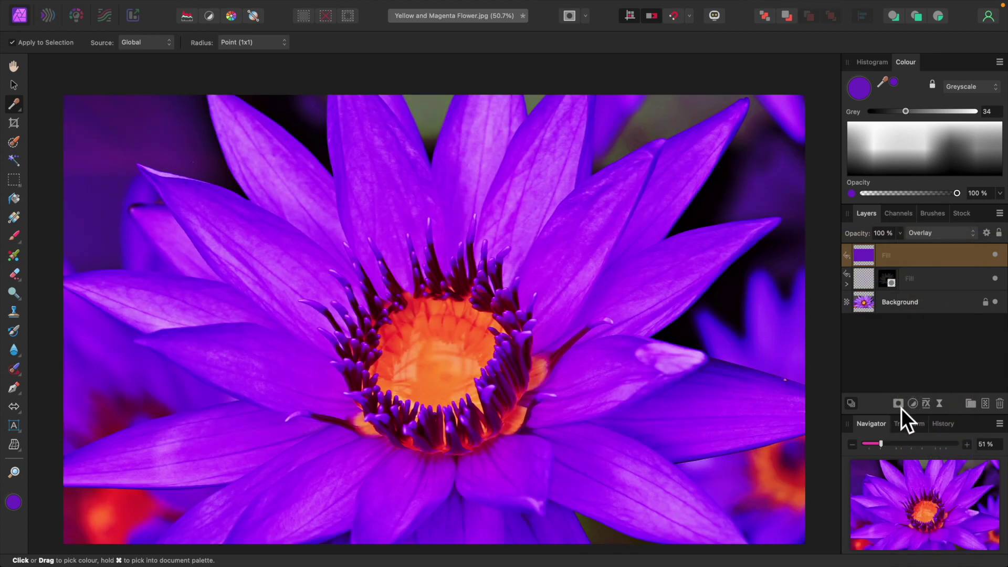
click(899, 408)
click(915, 429)
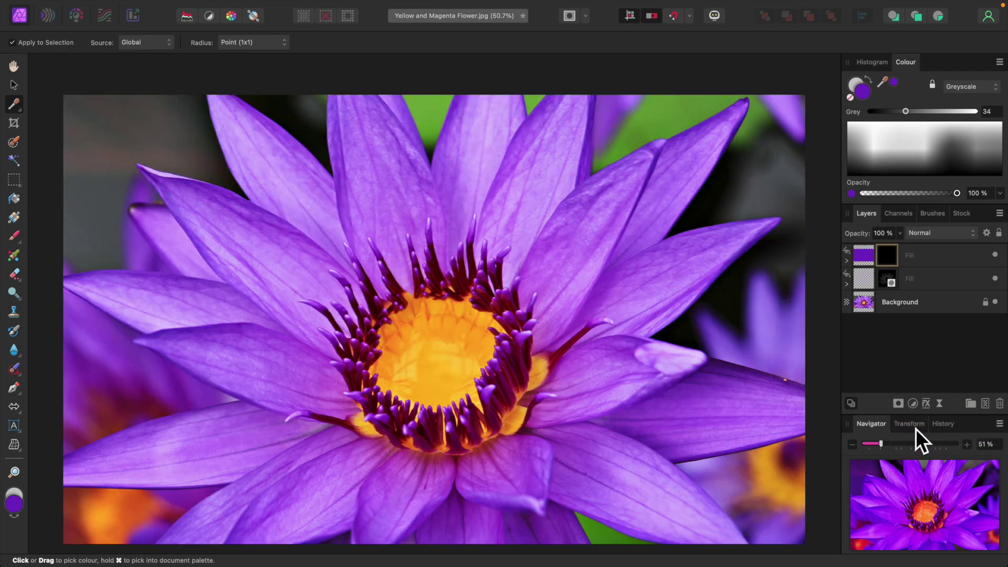
Step: Expand the dark purple fill layer and paint its mask over the petals right of the centre in grey 78 with the 614.7 px brush
click(846, 260)
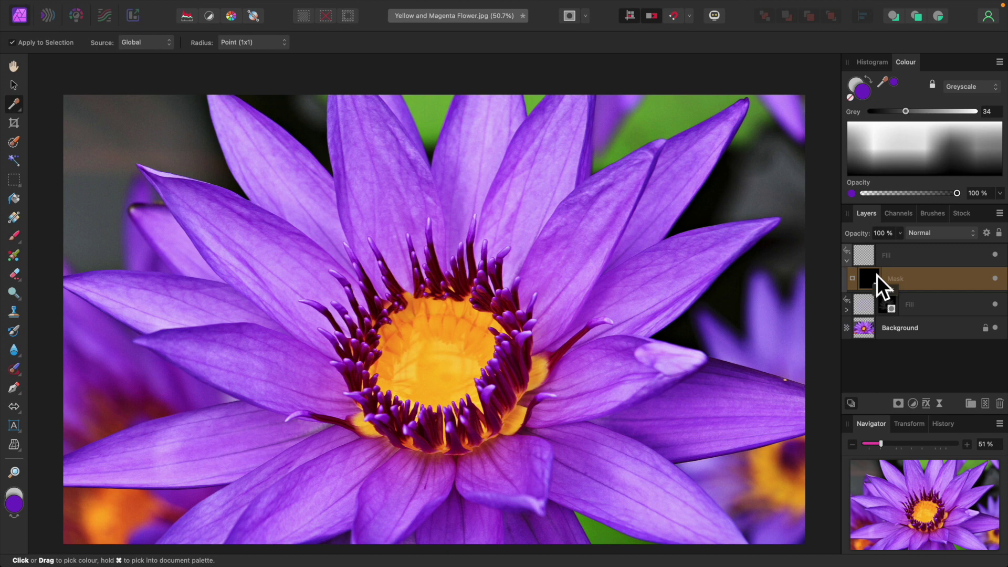
key(d)
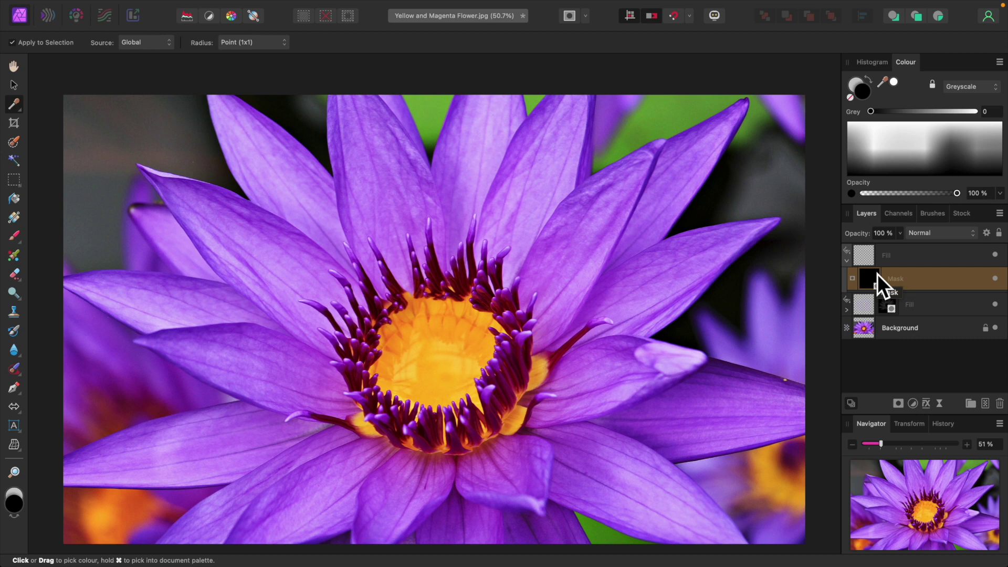
click(719, 270)
click(21, 240)
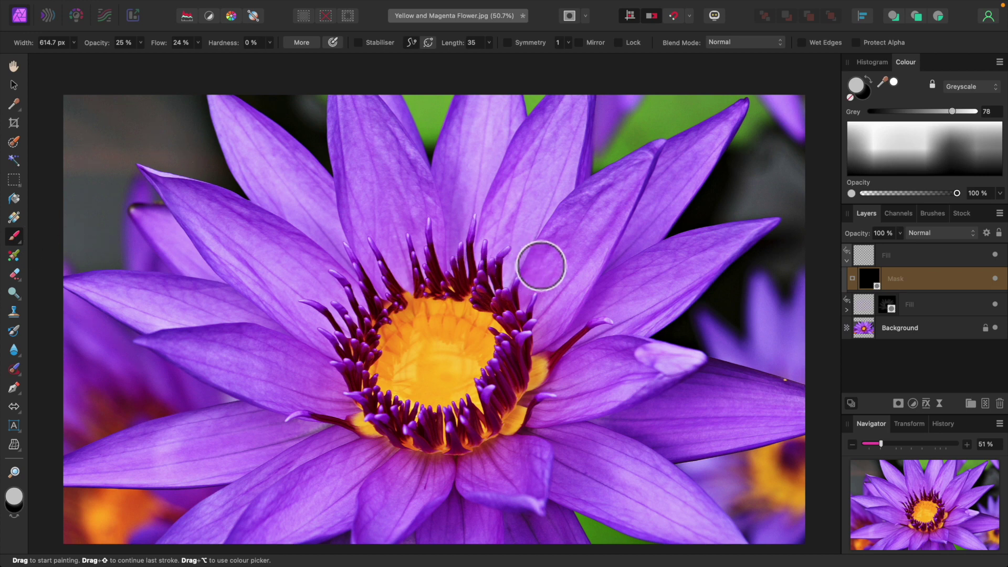
drag(604, 212, 565, 292)
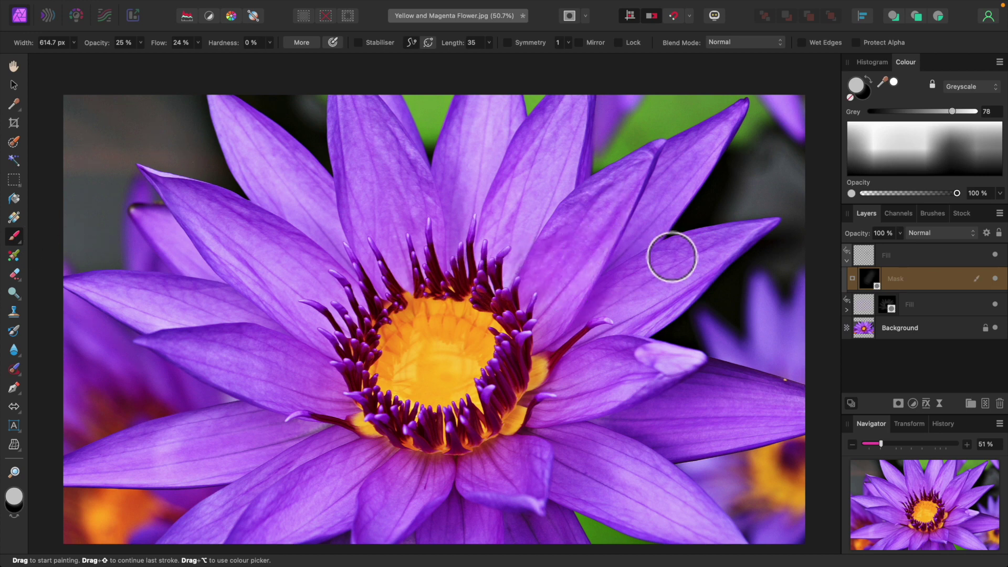
Step: Set the brush colour to grey 55, paint more petal shadows around the flower centre, and reduce the brush to about 444 px
click(940, 146)
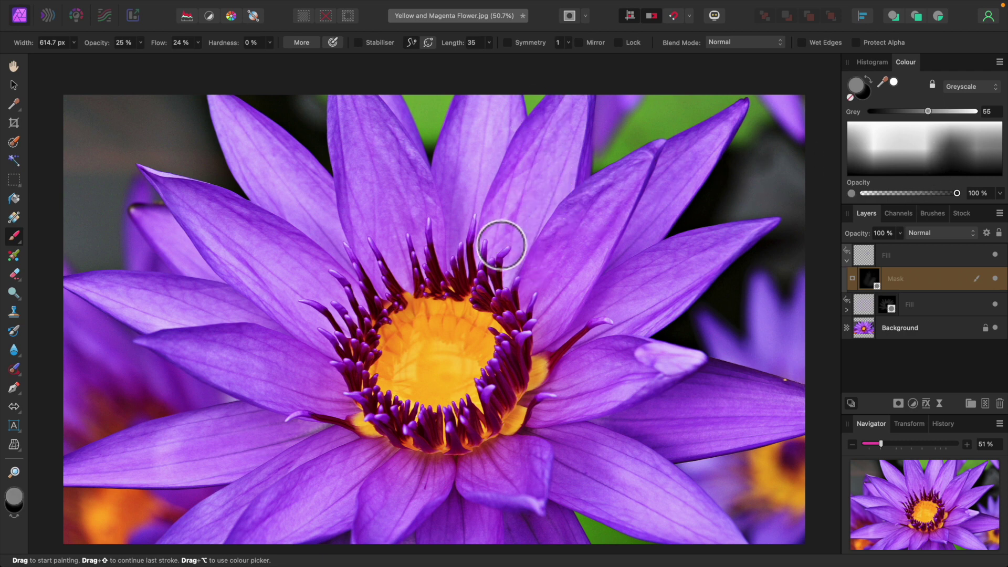
drag(398, 180, 382, 243)
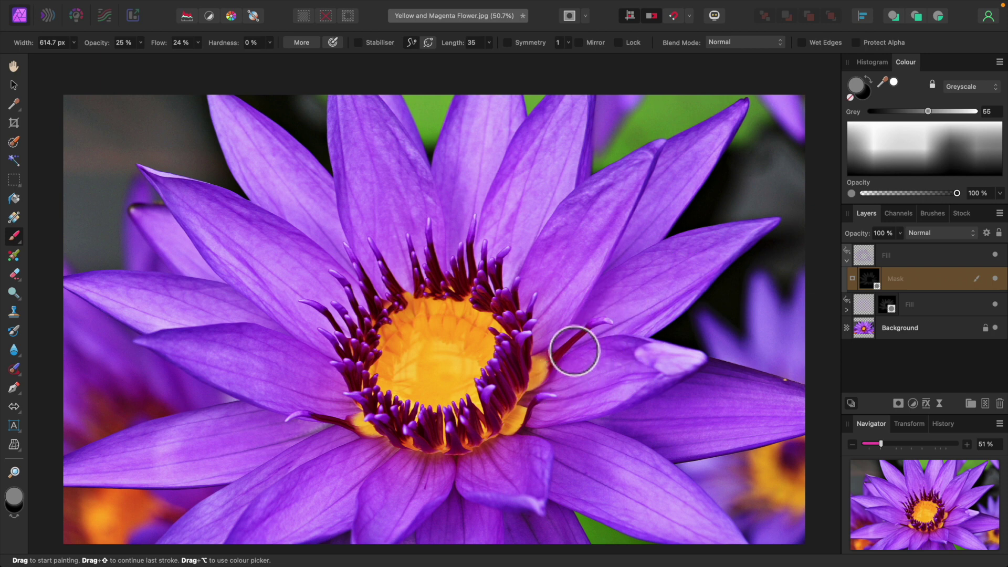
key(bracketleft)
key(bracketleft)
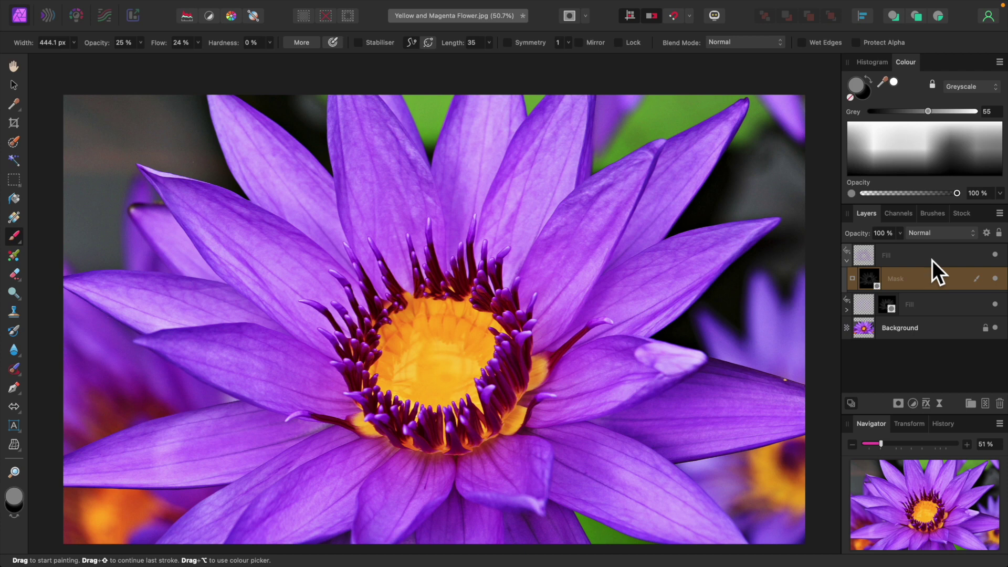
Step: Compare the photo with and without the dark purple fill layer, and collapse that layer
click(995, 255)
click(995, 255)
click(995, 255)
click(995, 255)
click(847, 260)
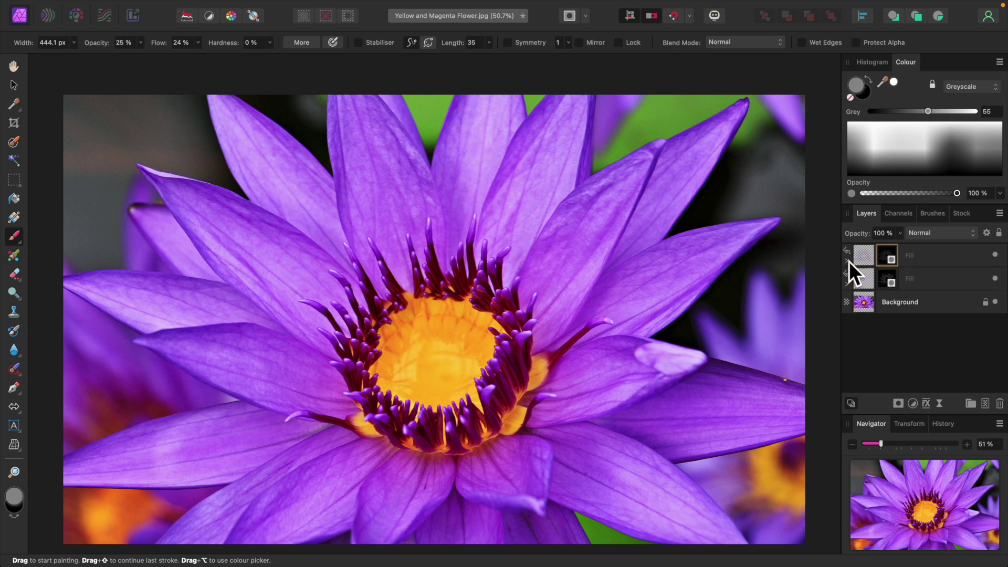
Step: Add a third fill layer and place it beneath the Background layer
click(898, 255)
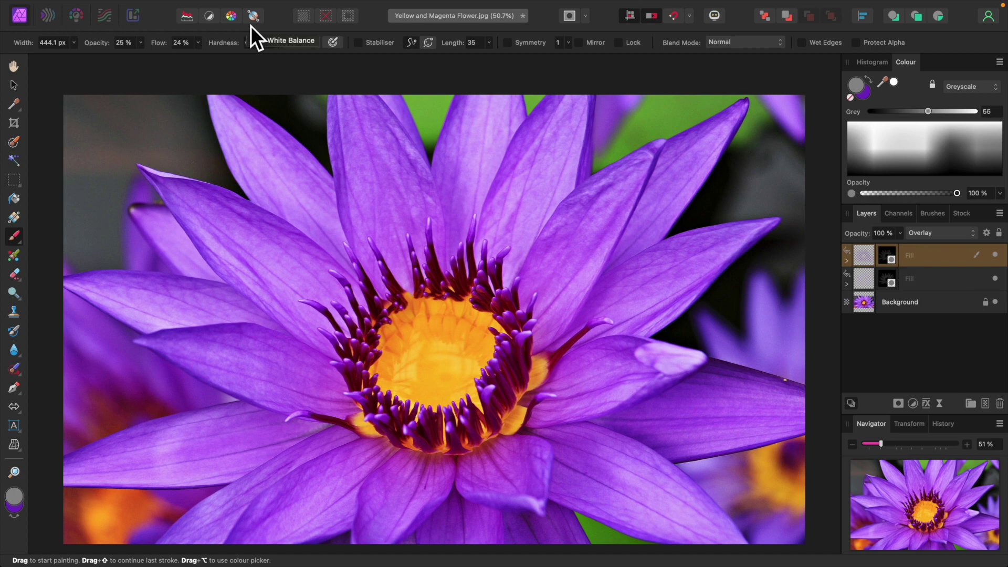
click(257, 6)
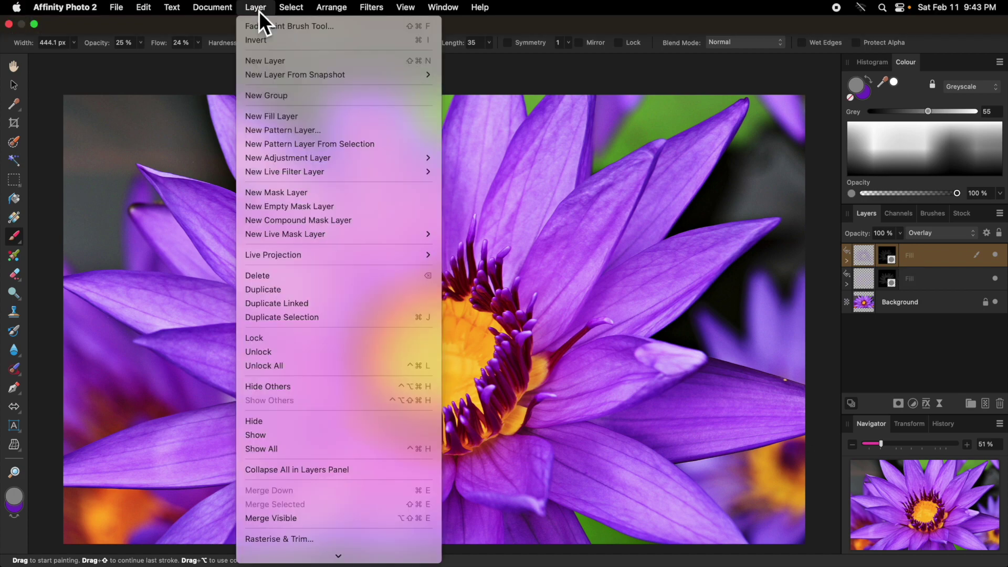
click(287, 115)
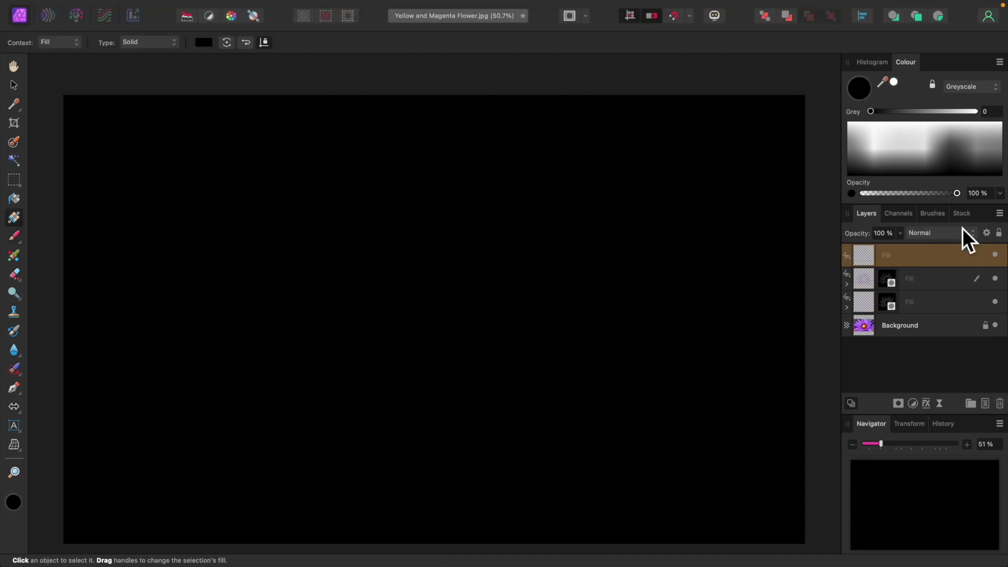
drag(874, 257, 877, 350)
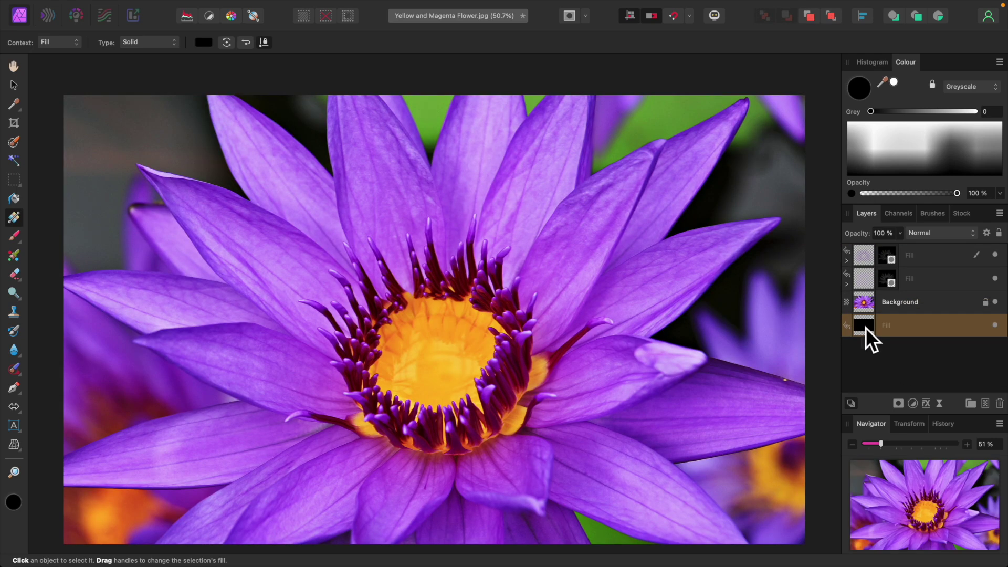
Step: Sample the orange flower centre into the third fill layer and move that layer to the top of the stack
click(19, 105)
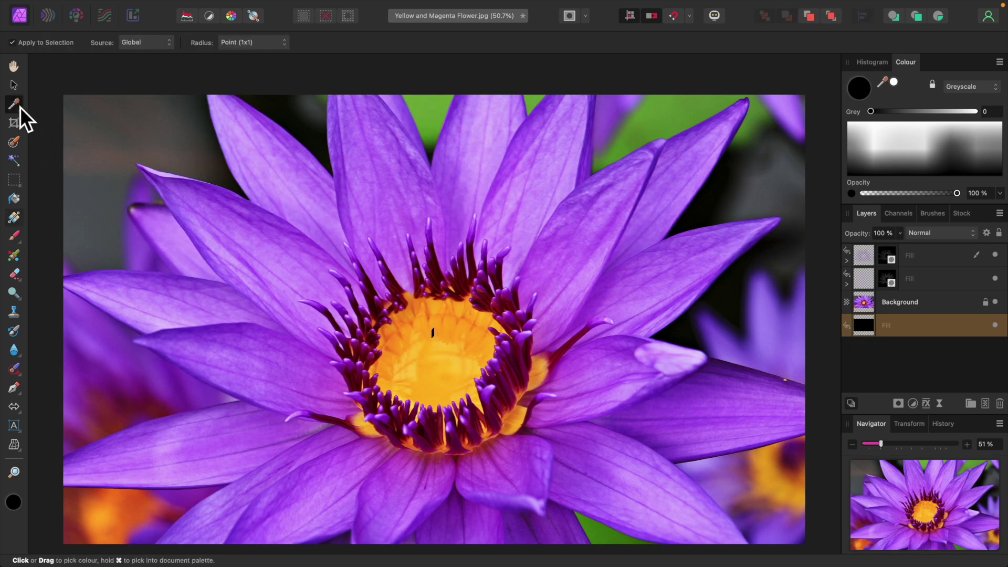
click(426, 370)
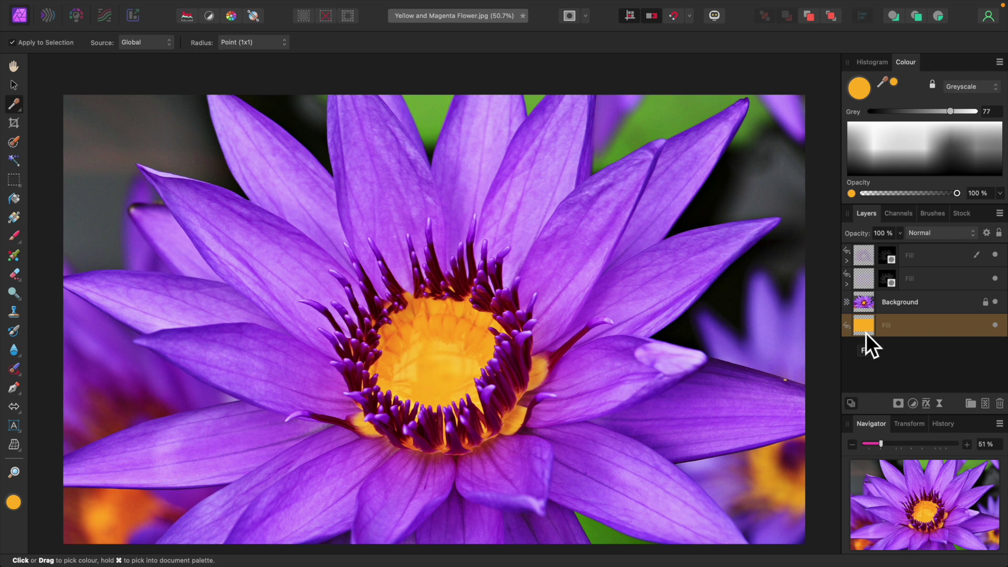
drag(866, 332, 864, 248)
Step: Set the orange fill layer's blend mode to Overlay and add an empty mask to it
click(978, 239)
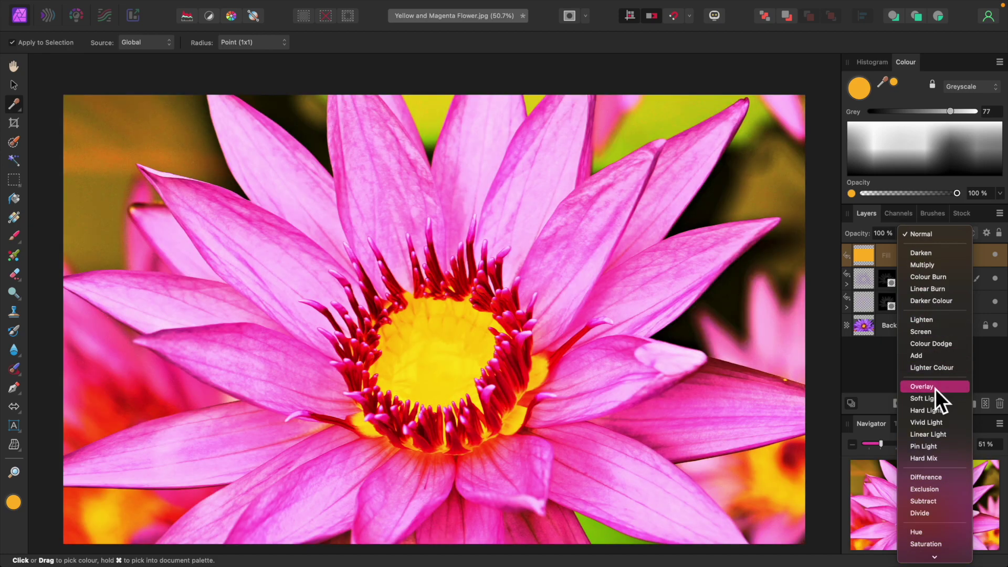
click(934, 388)
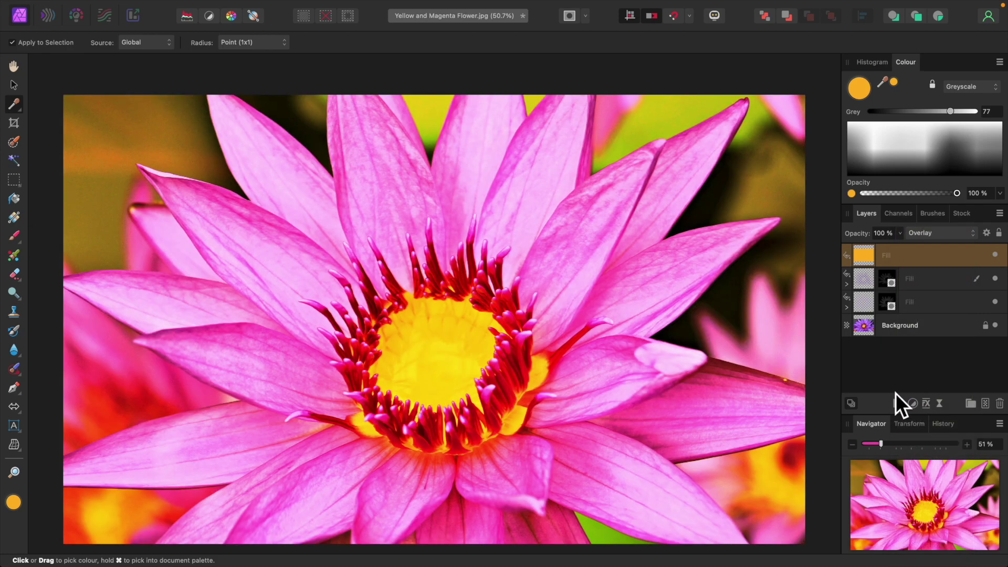
click(904, 408)
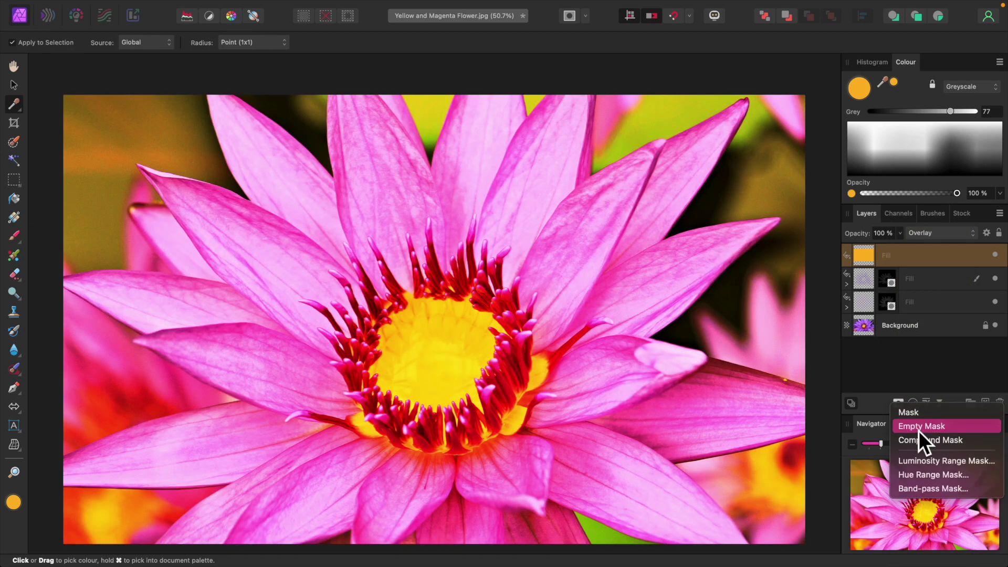
click(918, 431)
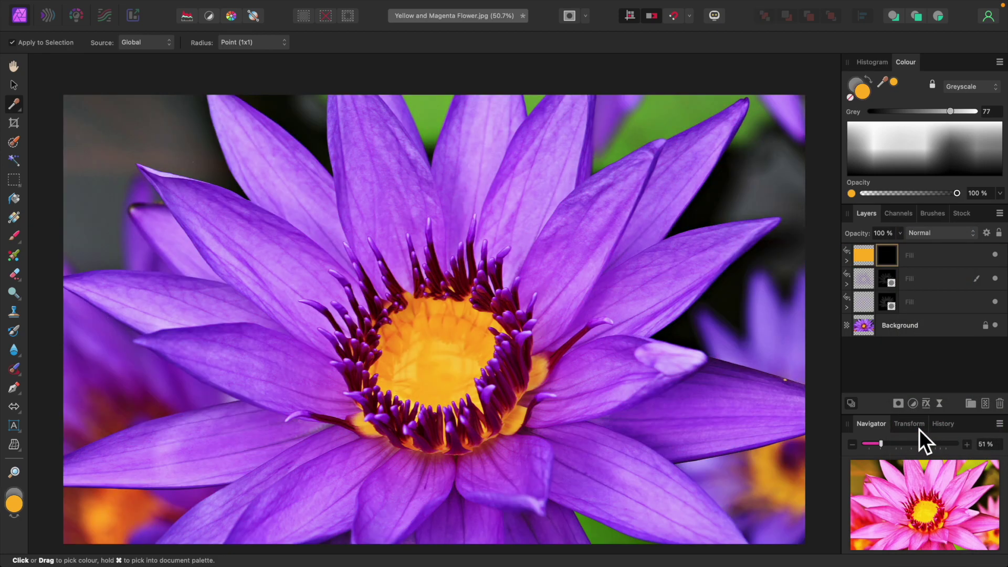
Step: Expand the orange fill layer and paint its mask over the flower's orange centre and its lower edge in grey 55 with the 444.1 px brush
click(851, 264)
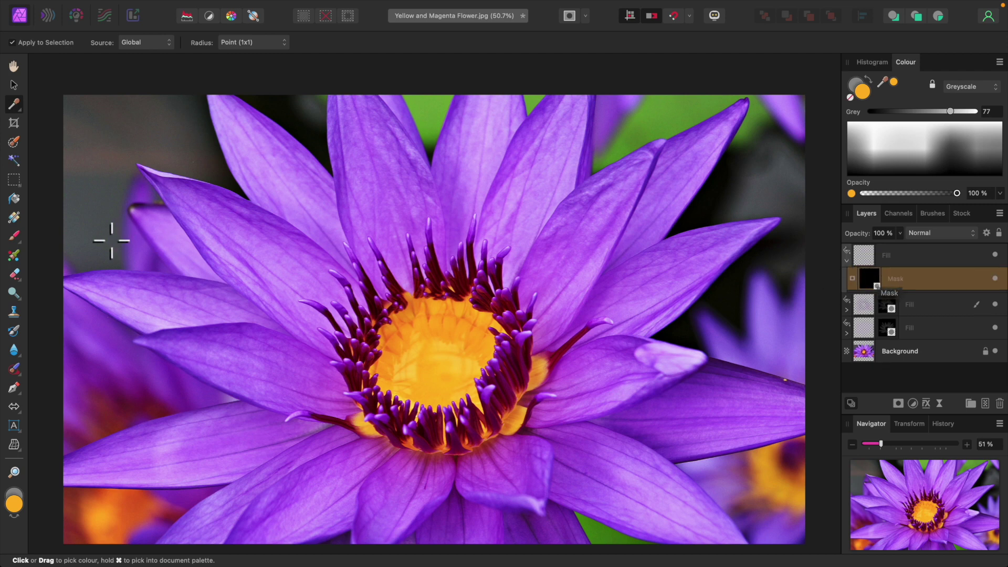
click(14, 235)
mouse_move(463, 368)
mouse_down()
mouse_move(416, 354)
mouse_move(464, 403)
mouse_move(462, 328)
mouse_move(397, 364)
mouse_move(410, 393)
mouse_move(465, 340)
mouse_move(479, 400)
mouse_up()
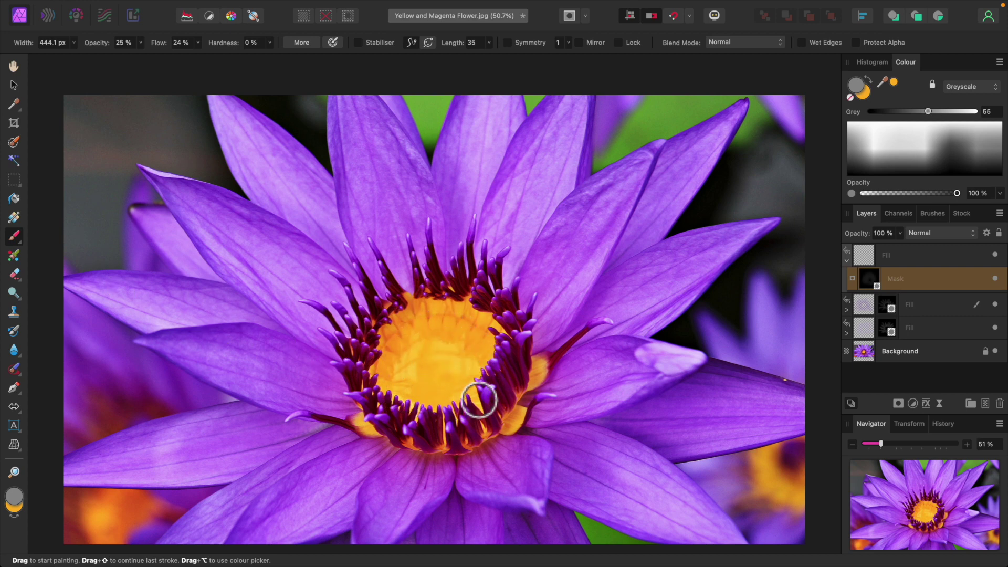
mouse_move(517, 445)
mouse_down()
mouse_move(419, 455)
mouse_move(369, 420)
mouse_move(540, 420)
mouse_move(544, 378)
mouse_move(535, 367)
mouse_up()
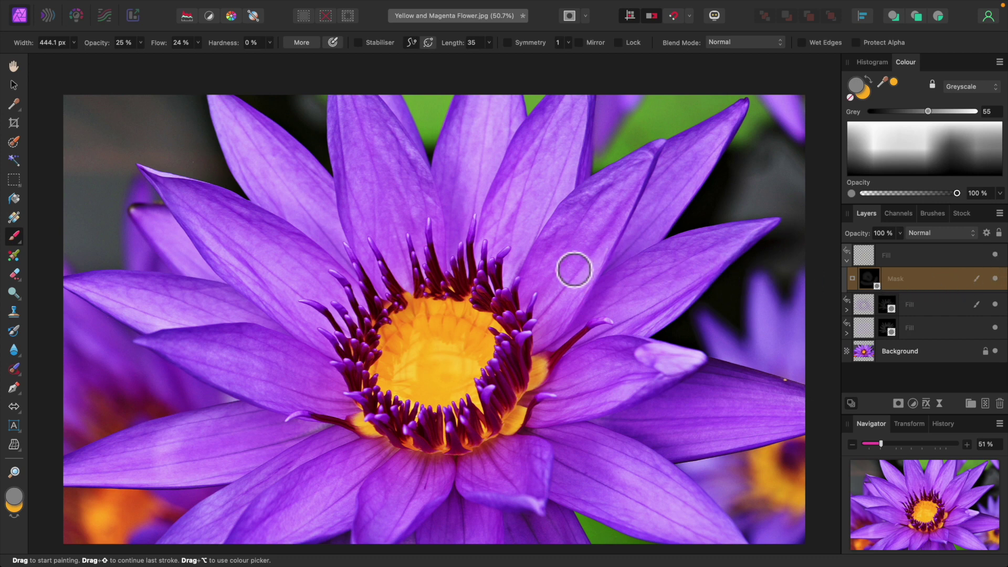
Step: Enlarge the brush to about 2376 px, paint broadly over the upper petals on the orange fill's mask, and collapse the layer
key(bracketright)
key(bracketright)
key(bracketright)
key(bracketright)
key(bracketright)
key(bracketright)
key(bracketright)
key(bracketright)
mouse_move(434, 173)
mouse_down()
mouse_move(282, 239)
mouse_move(252, 339)
mouse_move(257, 422)
mouse_move(333, 484)
mouse_move(563, 489)
mouse_move(651, 421)
mouse_move(604, 267)
mouse_move(563, 214)
mouse_move(666, 370)
mouse_move(634, 468)
mouse_move(518, 502)
mouse_move(336, 481)
mouse_move(283, 411)
mouse_move(293, 269)
mouse_move(376, 193)
mouse_move(560, 186)
mouse_move(613, 239)
mouse_move(625, 400)
mouse_move(601, 468)
mouse_move(378, 504)
mouse_move(254, 410)
mouse_move(295, 237)
mouse_move(471, 160)
mouse_up()
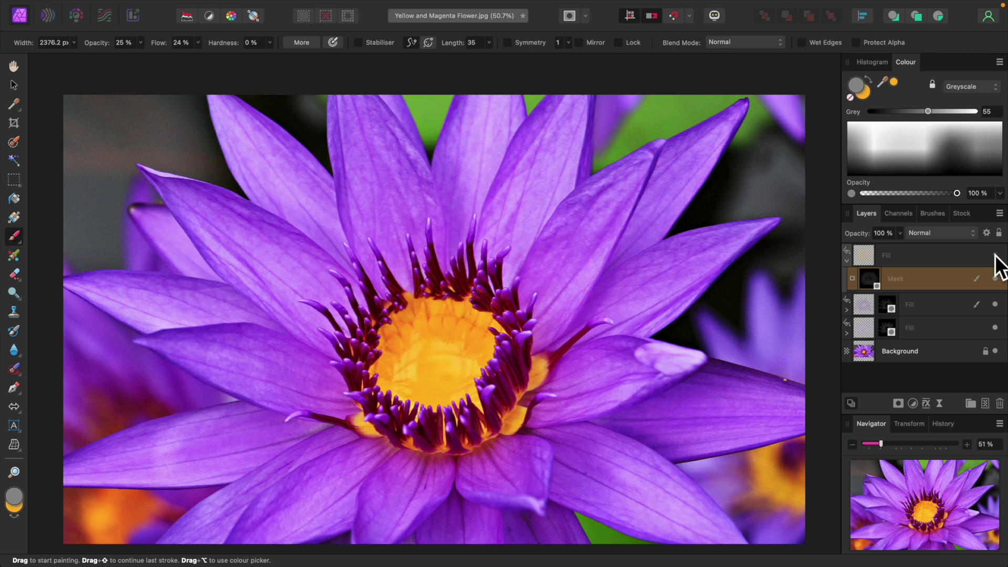
click(848, 261)
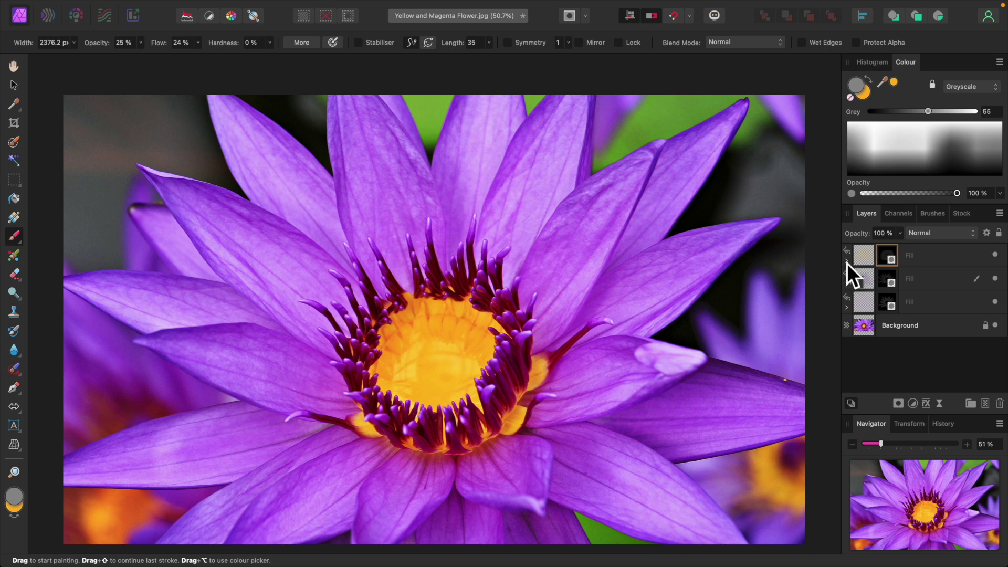
Step: Select all three fill layers and toggle their visibility together to compare the photo before and after dodging and burning
key(shift)
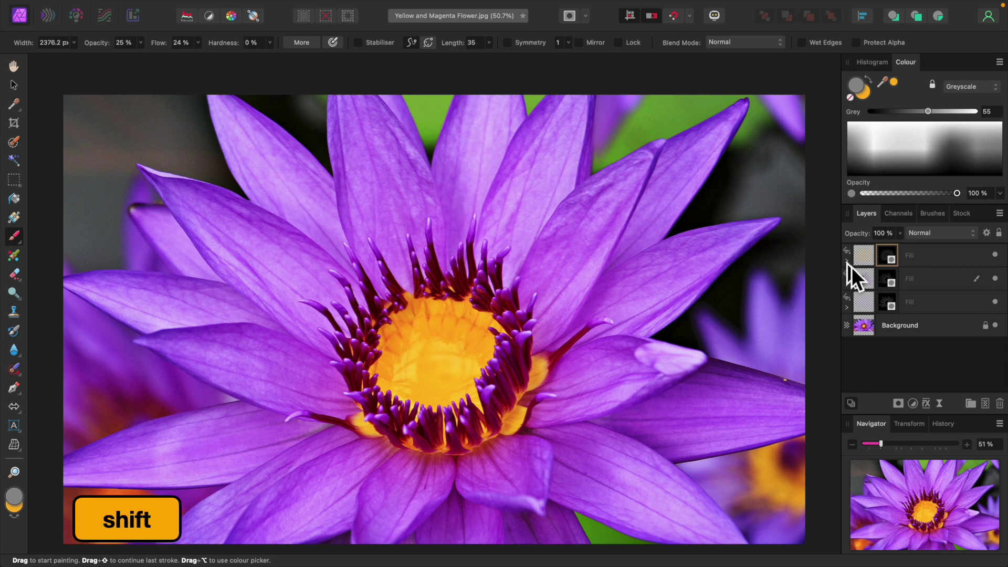
click(926, 261)
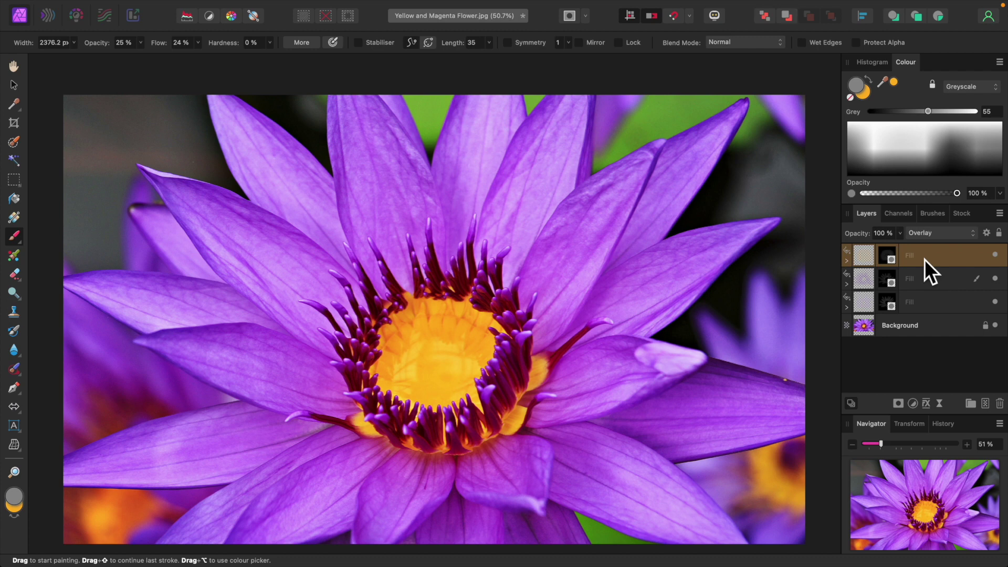
shift+click(946, 307)
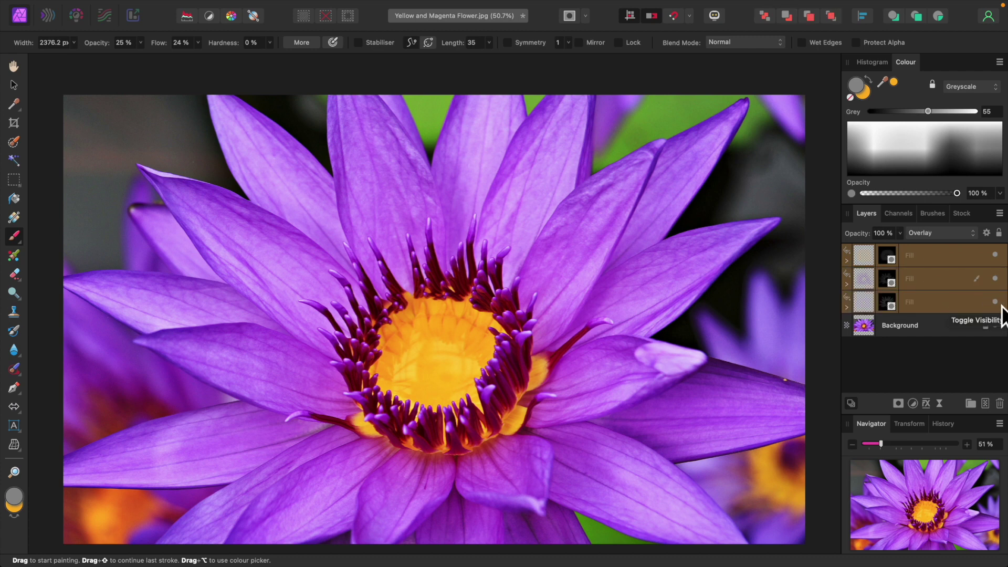
click(995, 255)
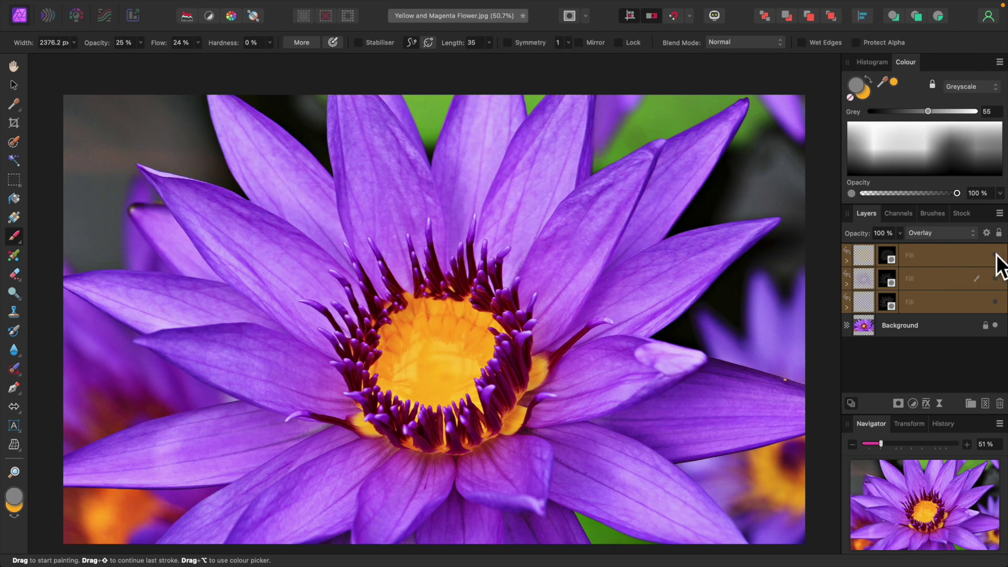
click(995, 255)
click(995, 255)
click(996, 255)
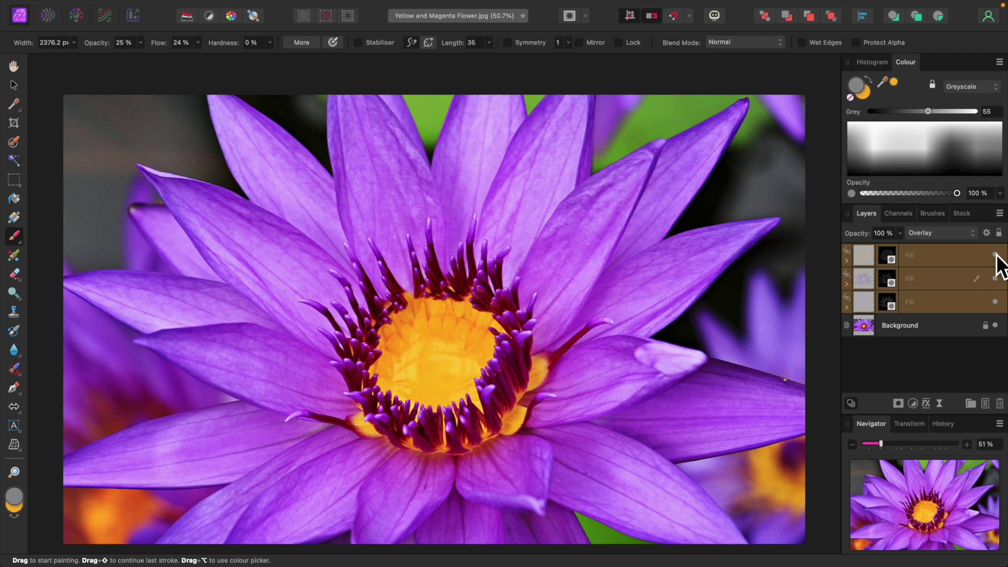
Step: Select only the orange fill layer, switch its colour model from Greyscale to RGB, and adjust the green value with the Gradient tool active
click(983, 257)
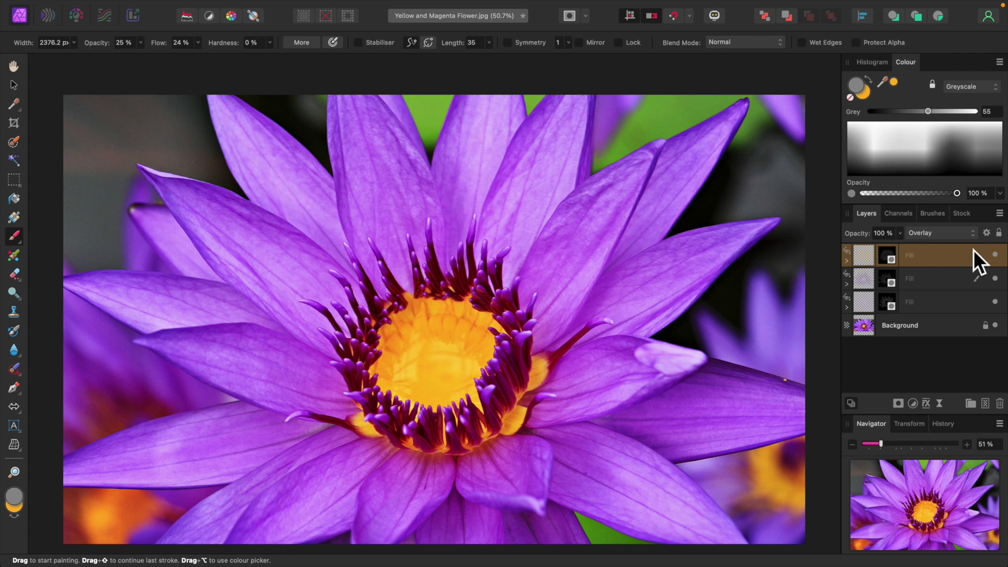
click(901, 234)
click(18, 219)
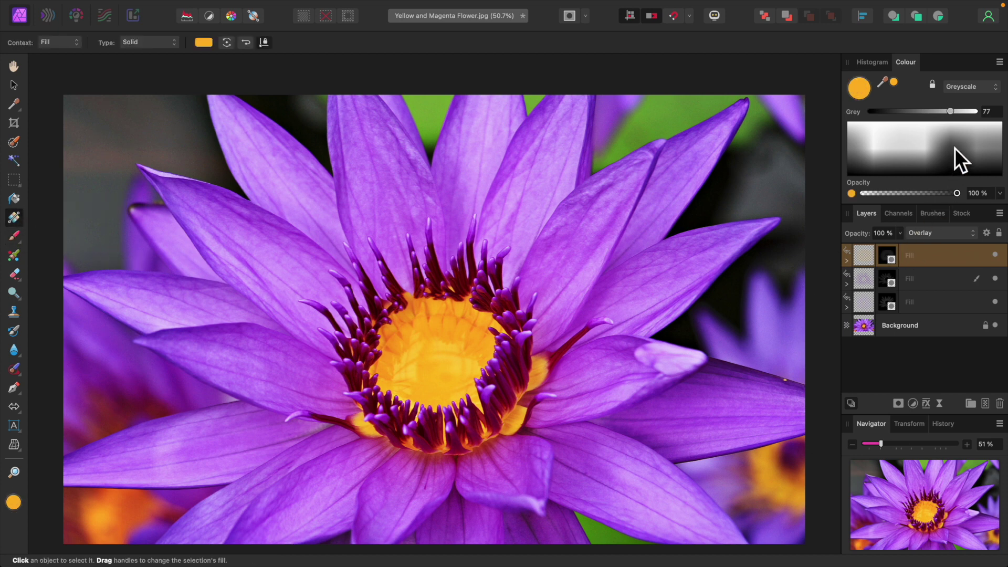
click(974, 92)
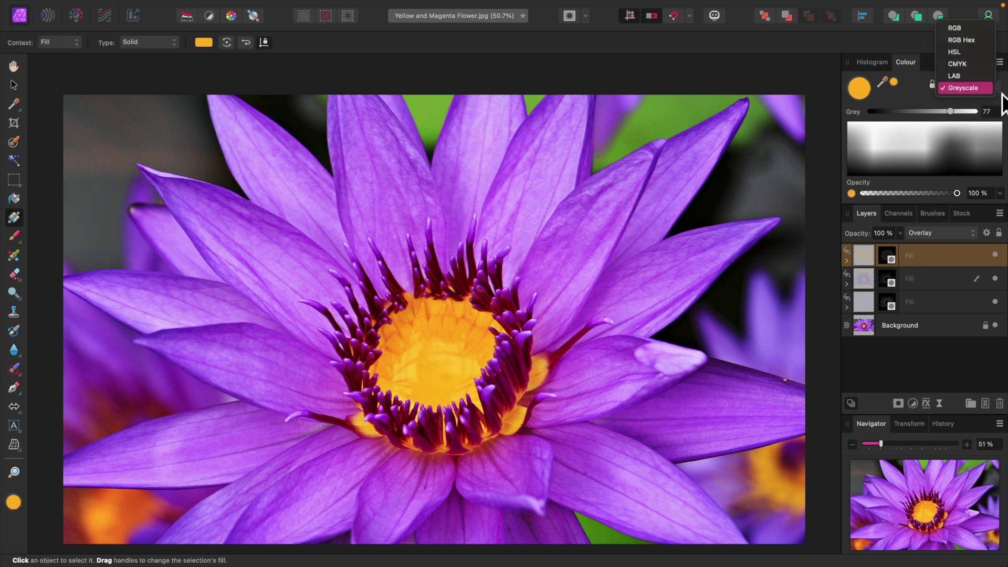
click(965, 28)
mouse_move(945, 127)
mouse_down()
mouse_move(921, 129)
mouse_move(958, 131)
mouse_move(927, 132)
mouse_up()
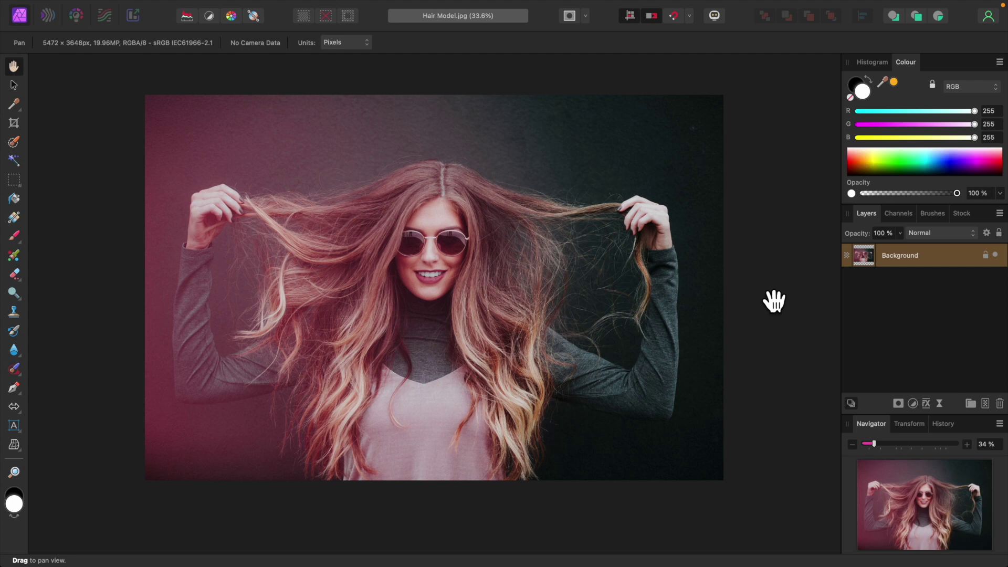
Step: Add a new fill layer above the Background in the Hair Model.jpg document
mouse_move(150, 11)
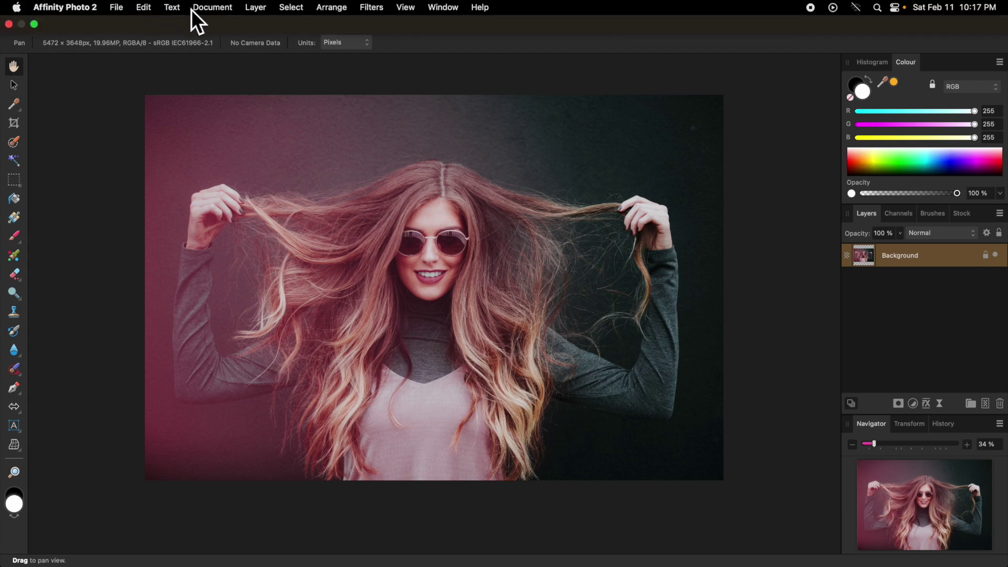
click(257, 10)
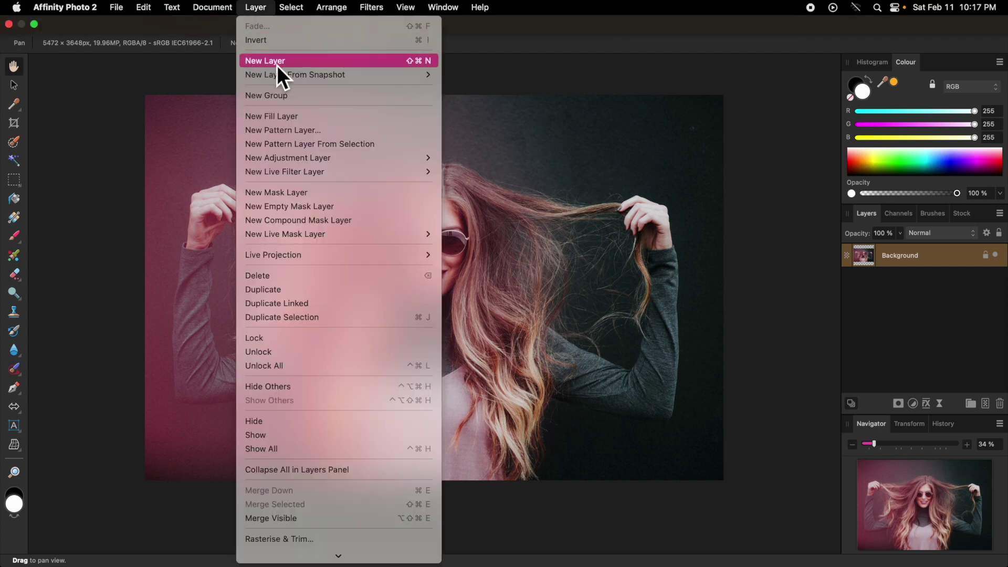
click(279, 116)
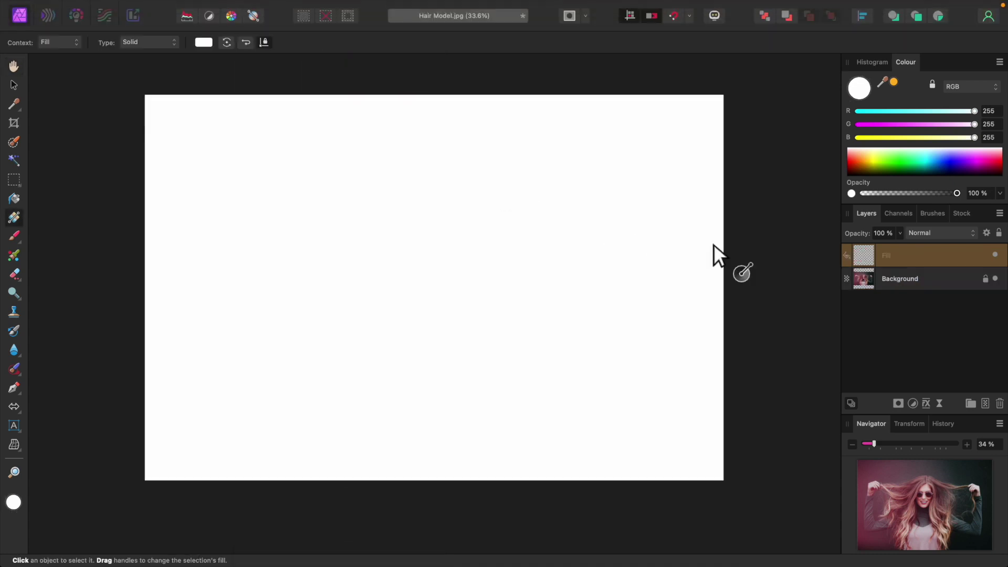
Step: Move the fill layer beneath the Background and colour it with a mid-tone sampled from the hair at the crown (RGB 161, 117, 118)
drag(876, 260, 871, 304)
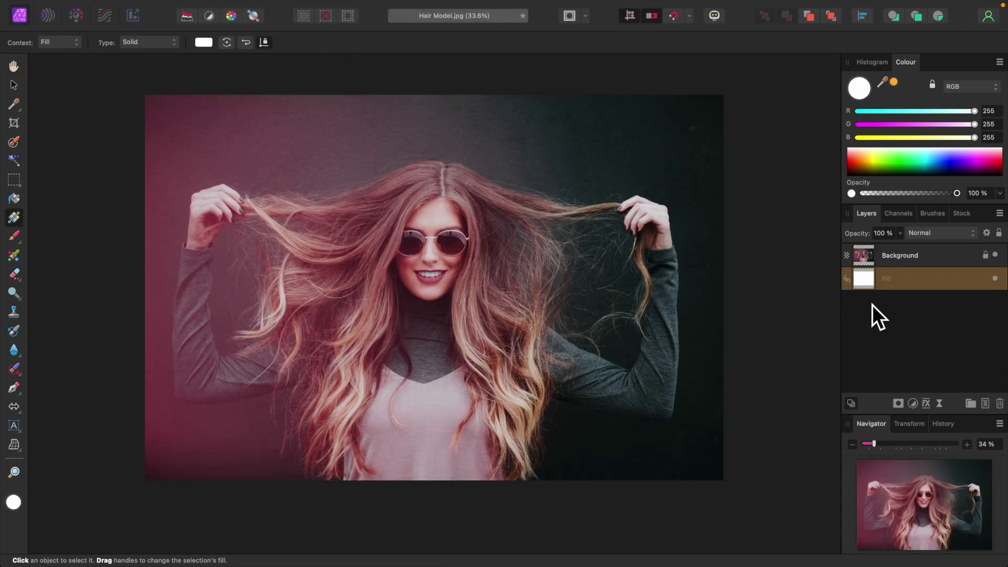
click(19, 105)
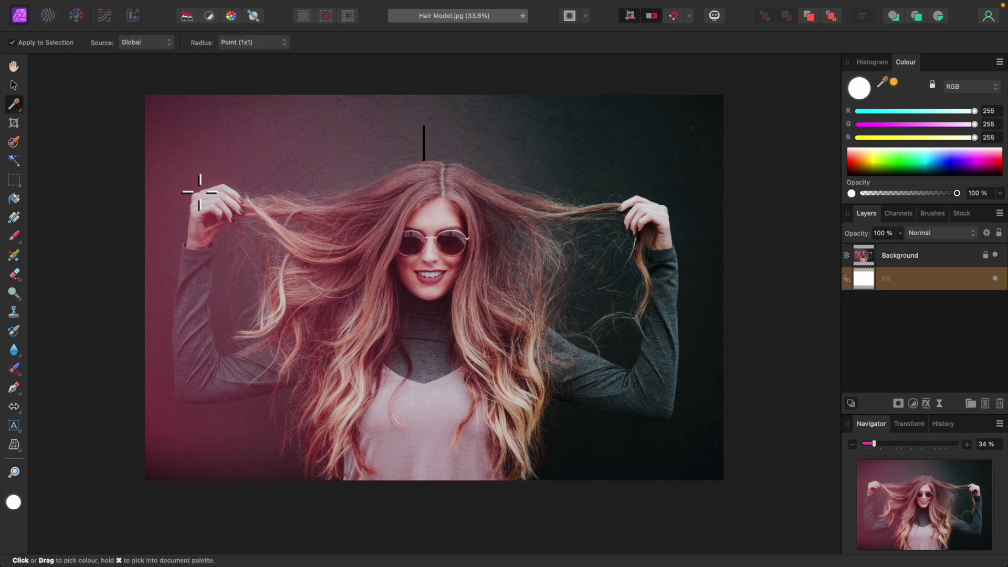
click(433, 206)
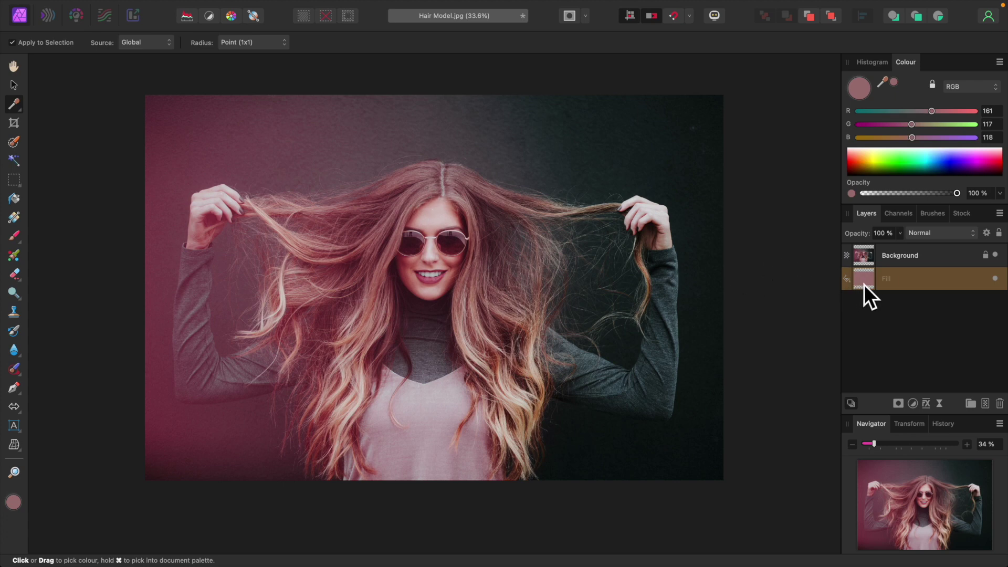
Step: Move the recoloured fill layer back above the Background and set its blend mode to Overlay
drag(864, 285, 864, 250)
click(976, 238)
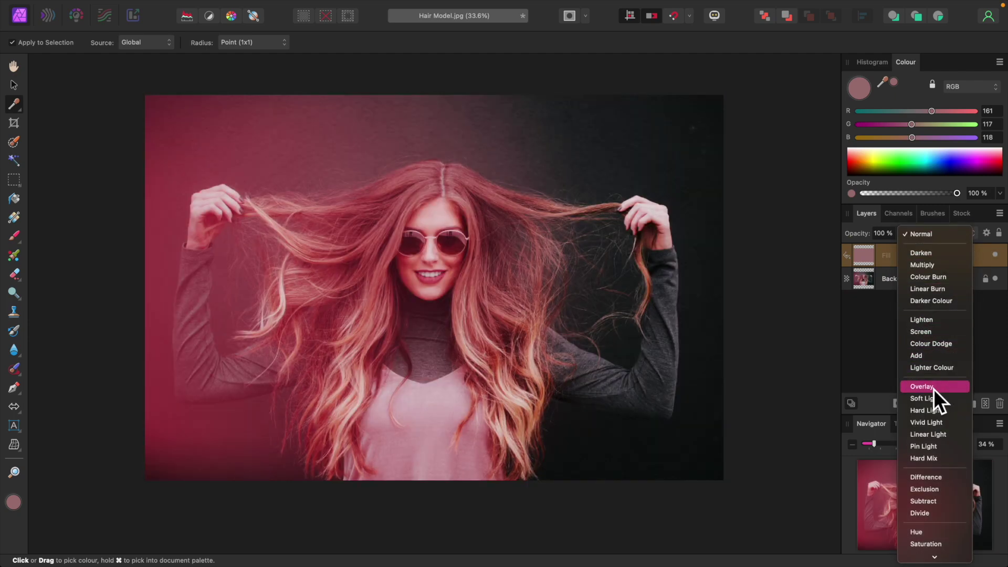
click(932, 390)
Step: Add an empty mask to the Overlay fill layer and expand the layer to show its mask
click(899, 408)
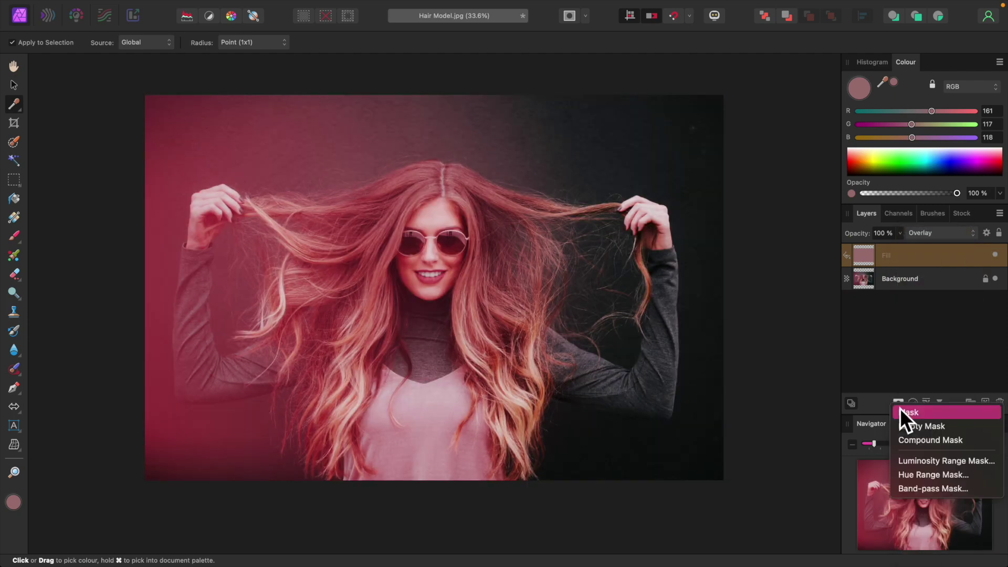
click(920, 430)
click(852, 264)
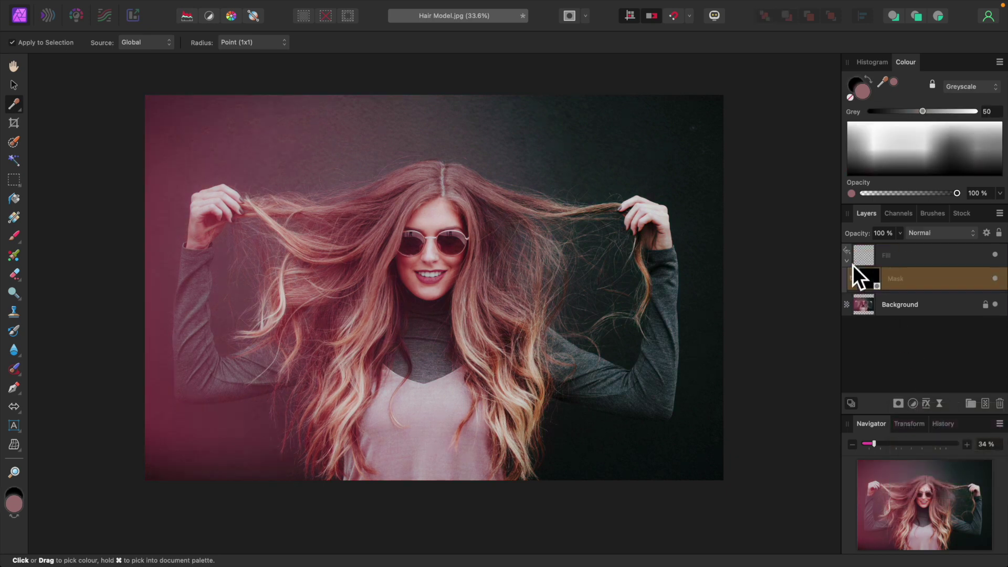
Step: Activate the Paint Brush and set its colour to a light grey with a Grey value of 76
click(17, 237)
key(x)
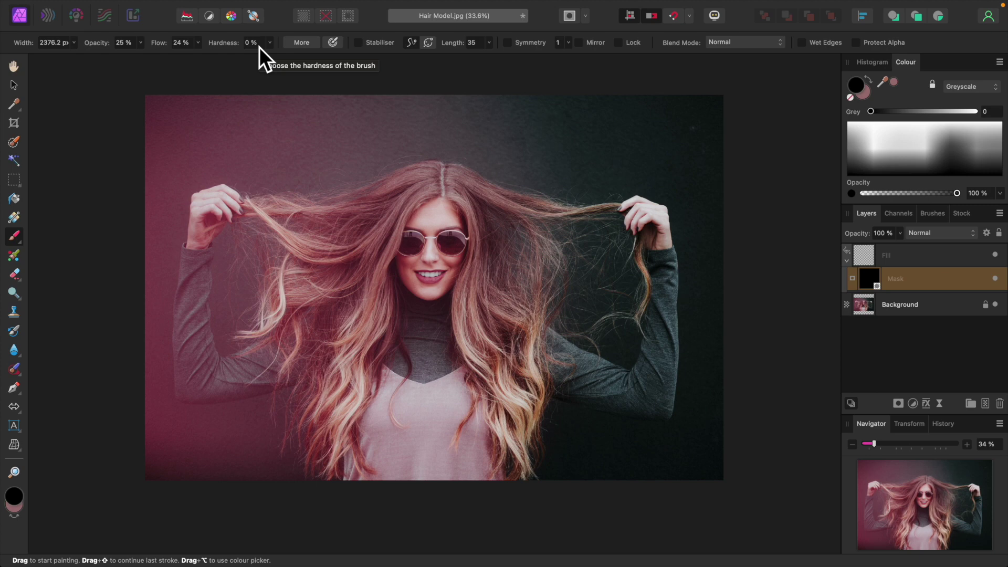
click(921, 144)
Step: Shrink the brush to about 550 px and paint over the hair on both sides of the face on the fill's mask
key(bracketleft)
key(bracketleft)
key(bracketleft)
key(bracketleft)
key(bracketleft)
key(bracketleft)
key(bracketleft)
key(bracketleft)
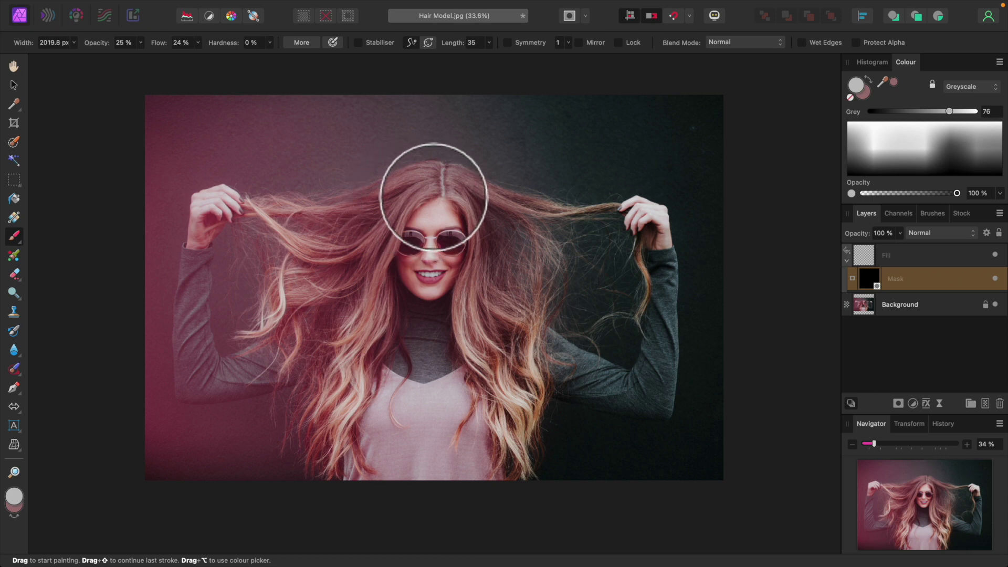
key(bracketleft)
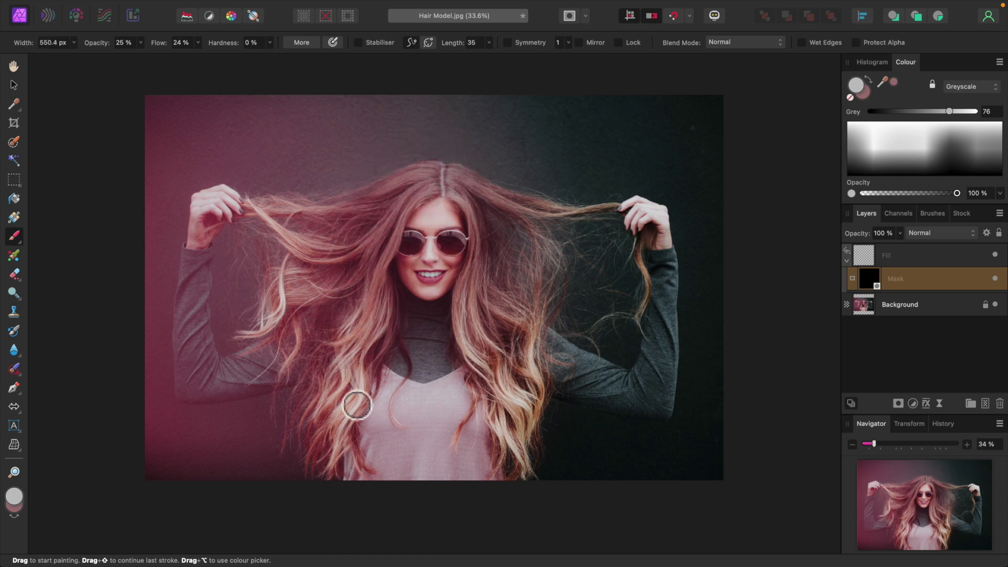
mouse_move(361, 209)
mouse_down()
mouse_move(326, 233)
mouse_move(279, 224)
mouse_move(463, 185)
mouse_up()
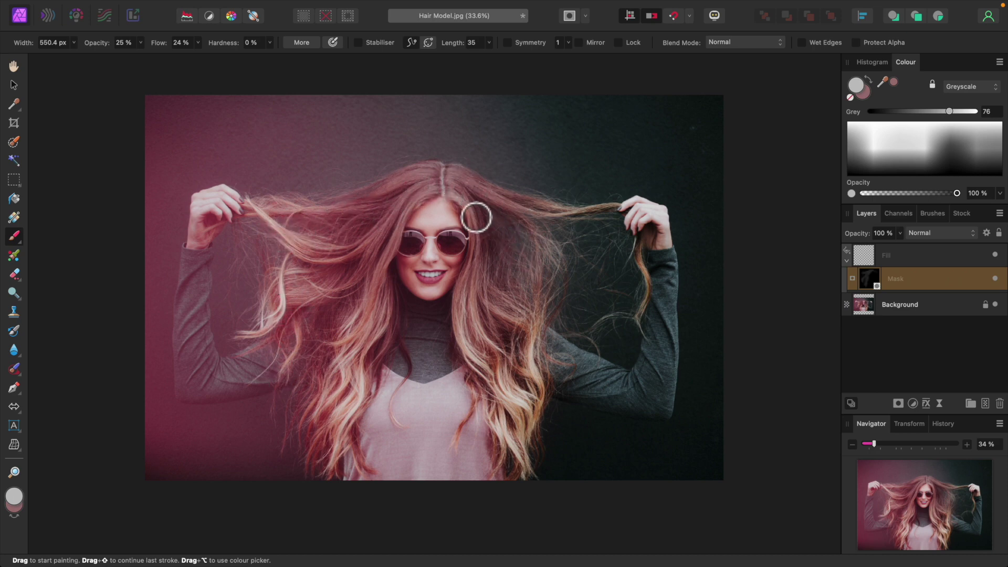
mouse_move(504, 390)
mouse_down()
mouse_move(530, 318)
mouse_move(564, 297)
mouse_move(527, 222)
mouse_move(564, 232)
mouse_move(542, 216)
mouse_up()
Step: Vary the brush size down to about 309 px to refine the painted hair on the mask, and collapse the fill layer
key(bracketright)
key(bracketright)
key(bracketright)
key(bracketright)
key(bracketleft)
key(bracketleft)
key(bracketleft)
key(bracketleft)
key(bracketleft)
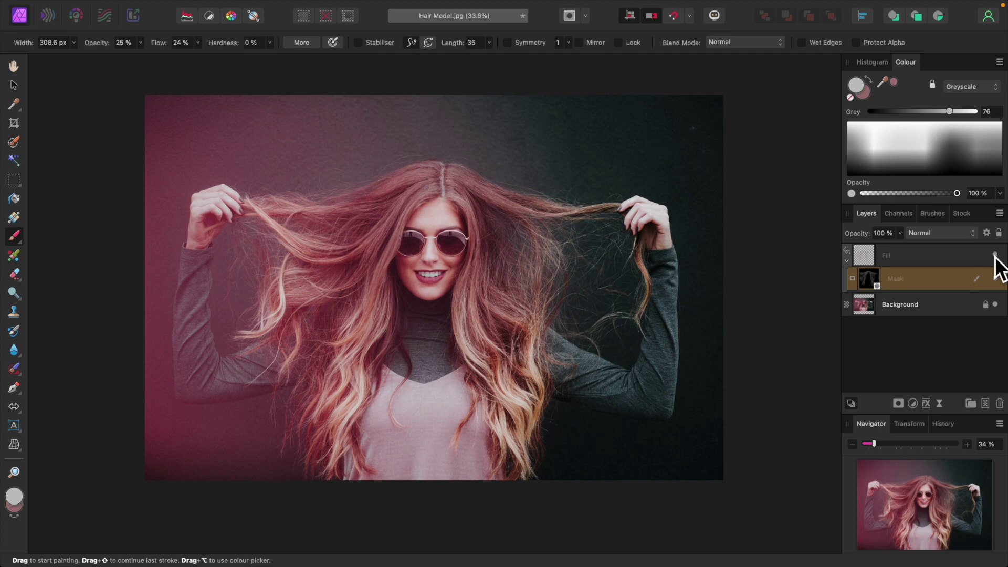
click(847, 261)
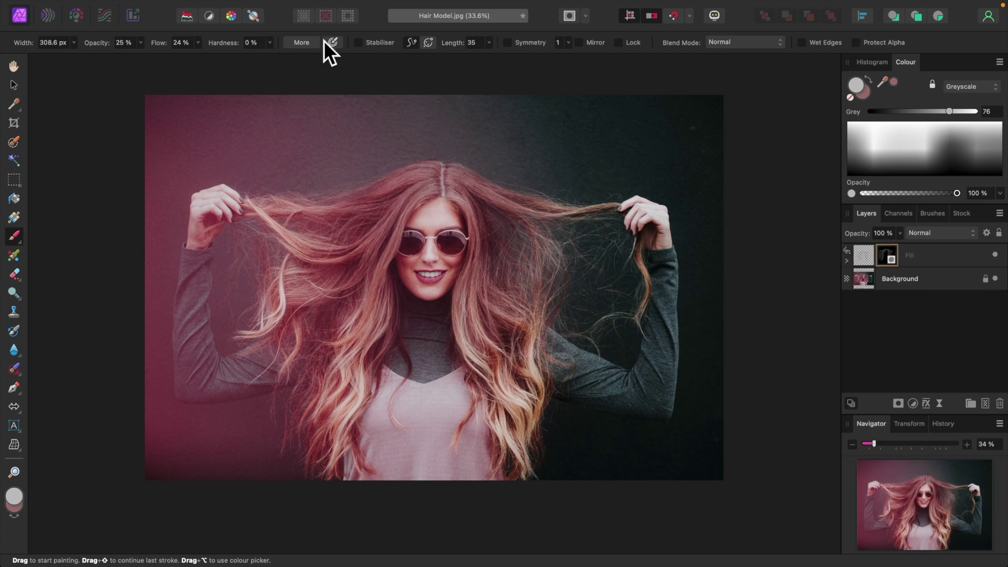
Step: Add a second fill layer and move it beneath the Background so the photo can be sampled
click(255, 6)
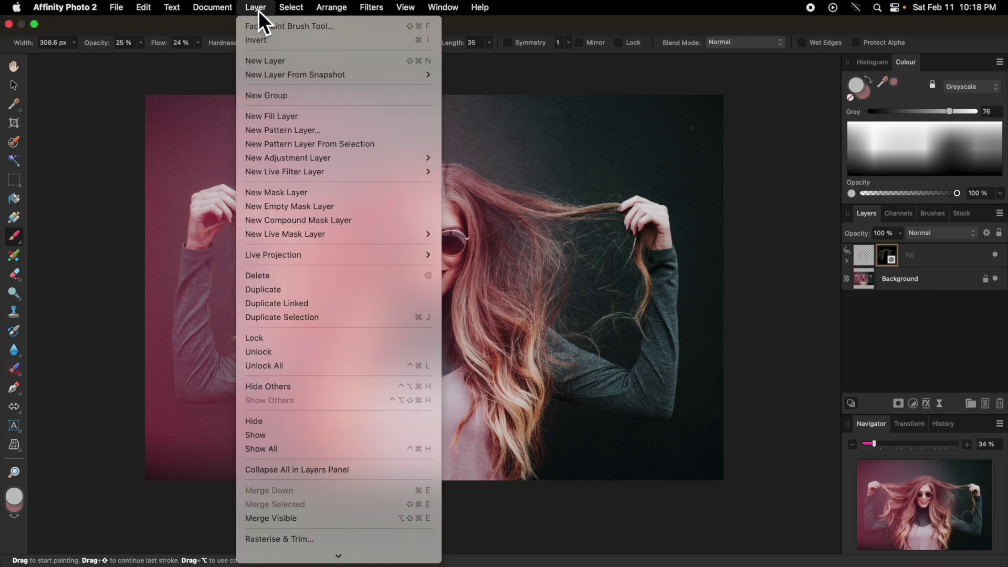
click(273, 117)
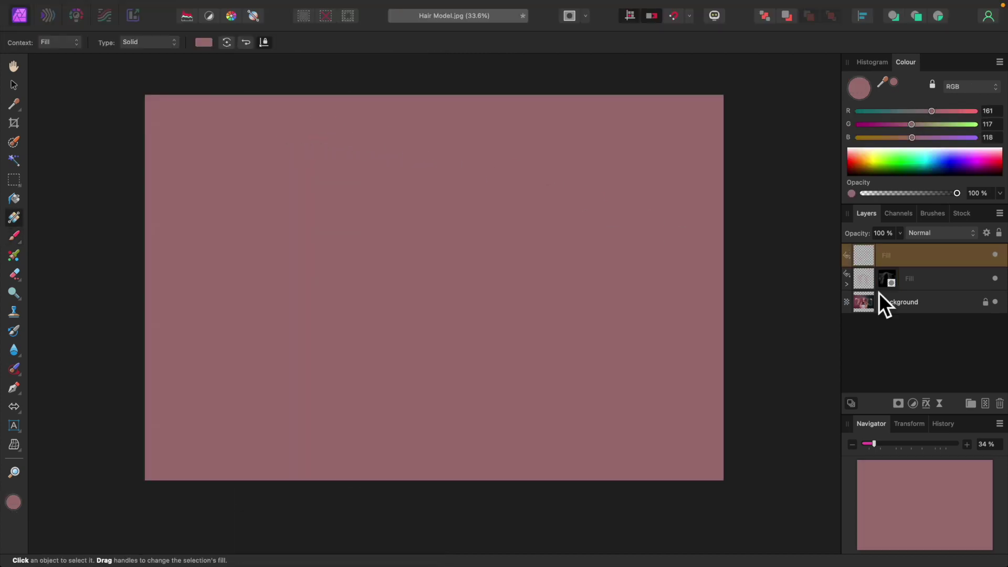
drag(867, 255, 873, 327)
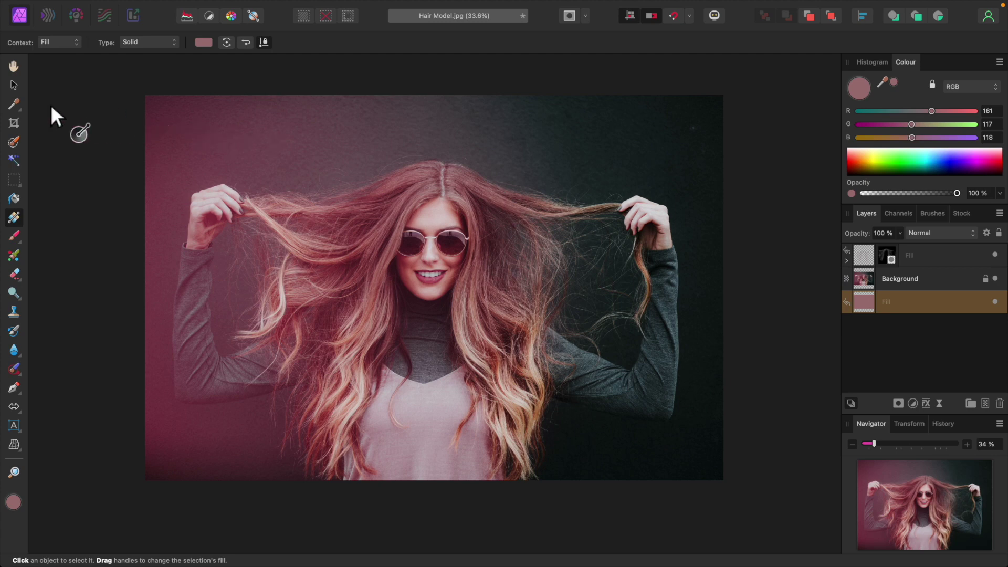
Step: Colour the new fill with a light blonde tone sampled from the hair's curled ends (RGB 211, 191, 177) and move it to the top of the stack
click(21, 108)
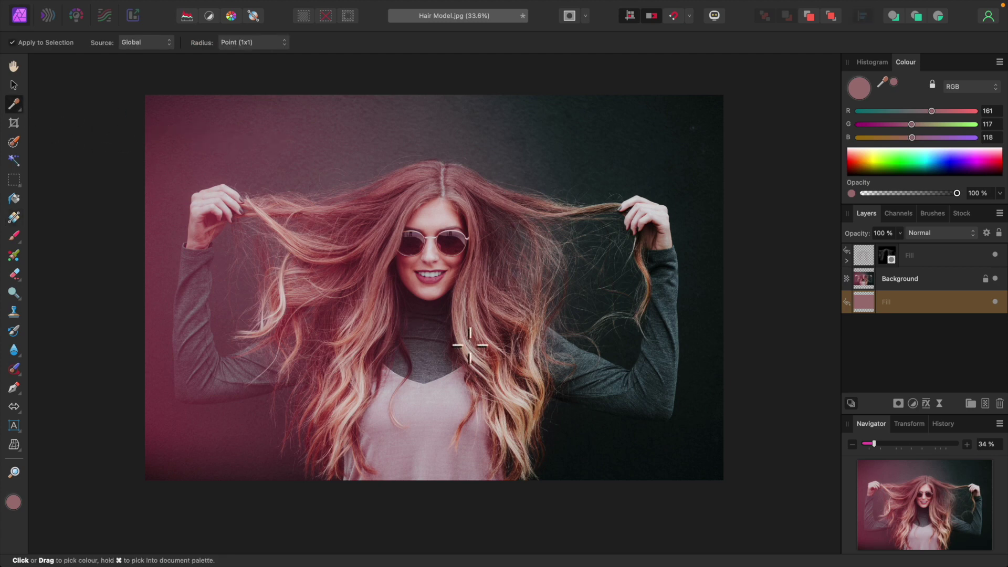
click(545, 382)
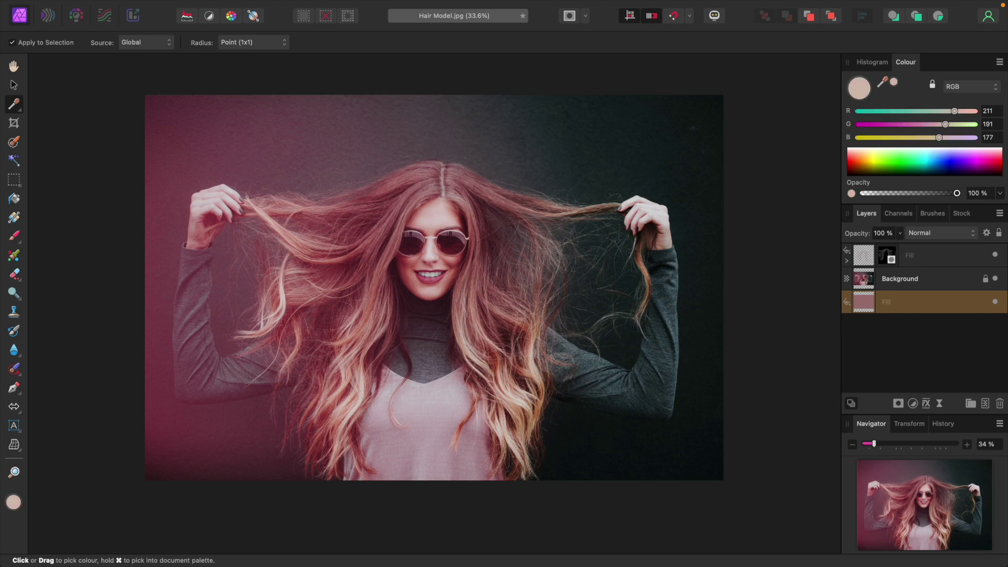
drag(867, 304, 868, 249)
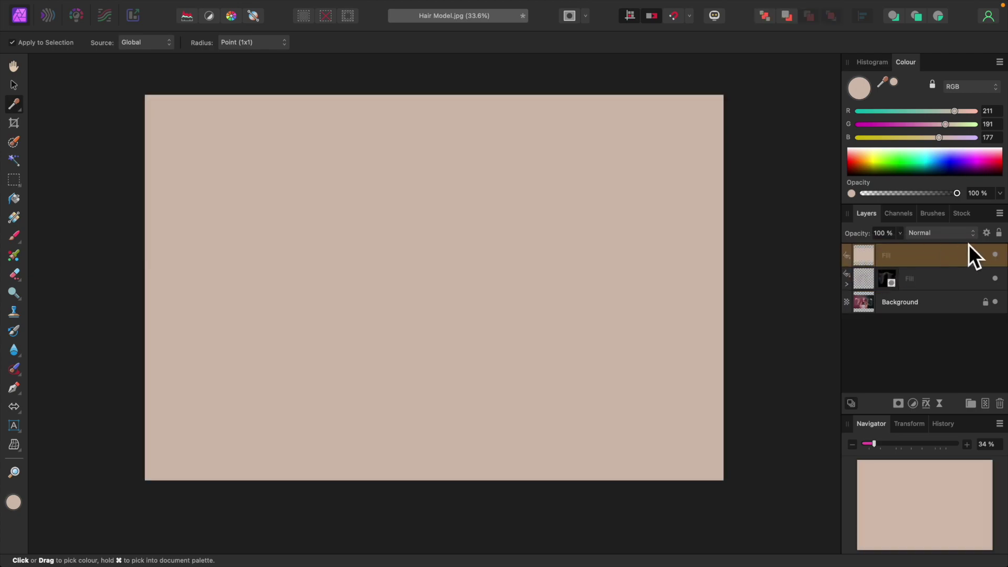
Step: Set the blonde fill layer's blend mode to Overlay and add an empty mask to it, expanding the layer to show the mask
click(976, 238)
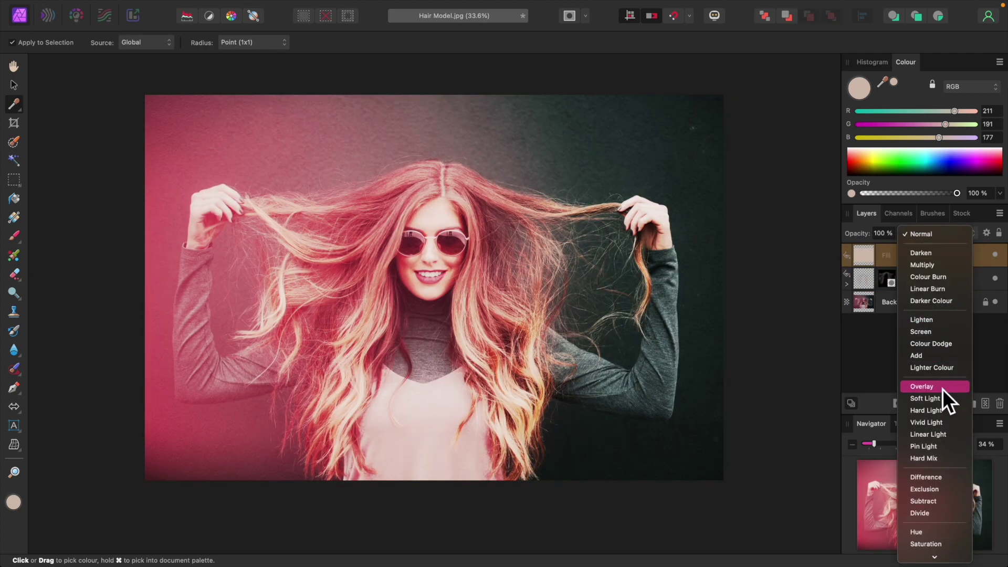
click(943, 389)
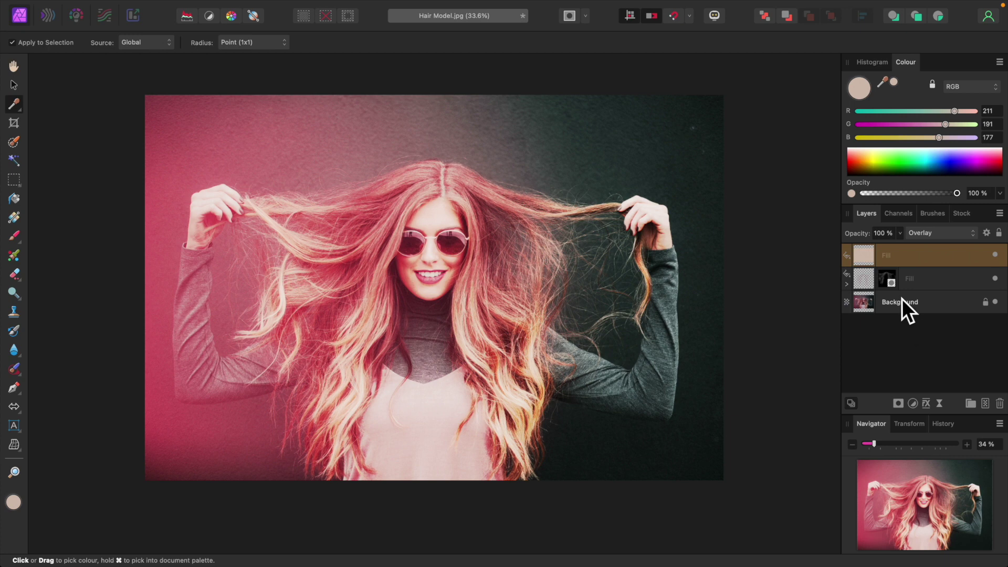
click(905, 407)
click(919, 427)
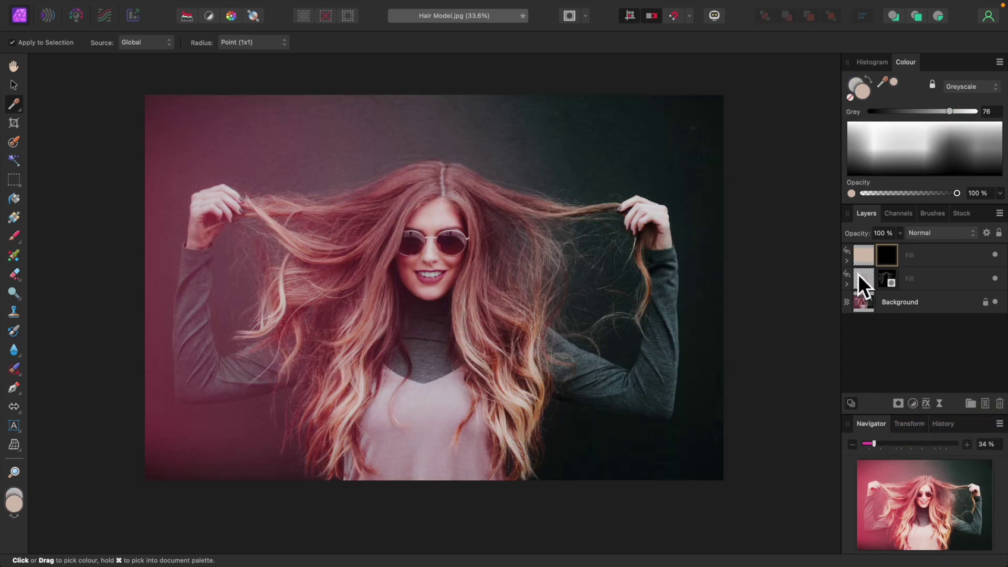
click(847, 262)
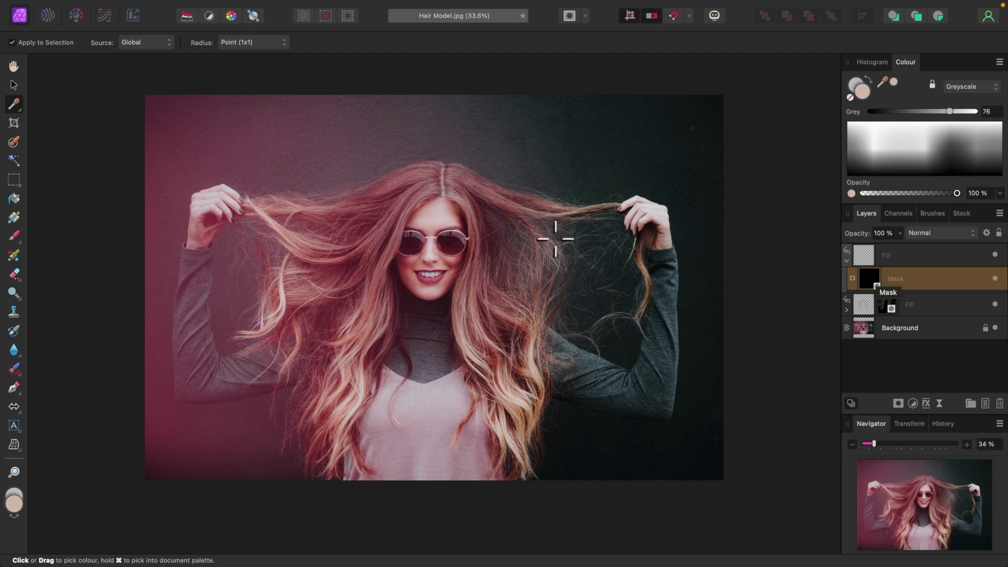
Step: Paint the highlighted hair strands on the blonde fill's mask with the Paint Brush, varying its size between about 469 px and 245 px
click(22, 242)
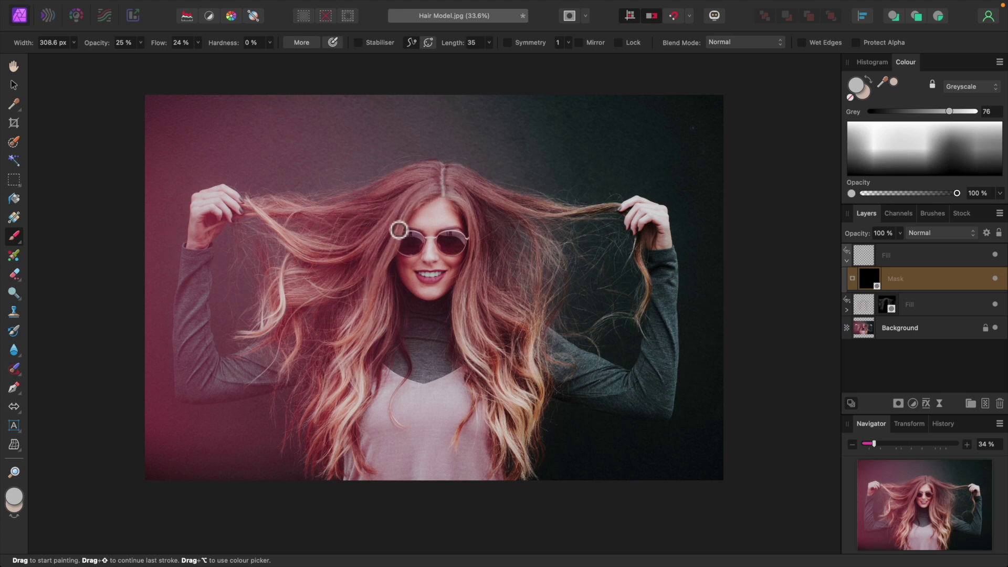
mouse_move(271, 218)
mouse_down()
mouse_move(301, 219)
mouse_move(262, 218)
mouse_move(331, 253)
mouse_move(283, 247)
mouse_move(364, 248)
mouse_move(268, 300)
mouse_move(304, 274)
mouse_move(265, 344)
mouse_up()
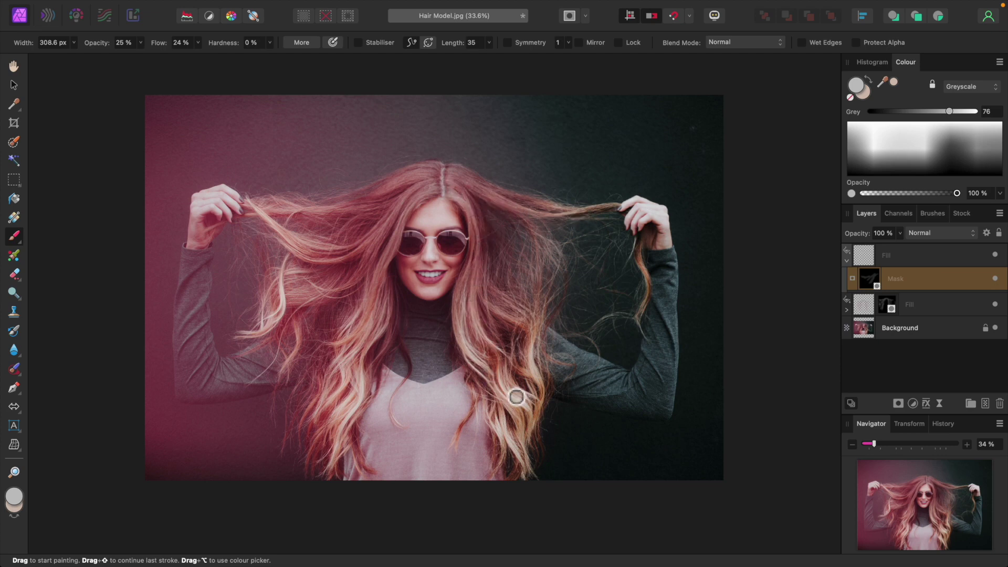
mouse_move(539, 379)
mouse_down()
mouse_move(524, 341)
mouse_move(543, 304)
mouse_up()
key(])
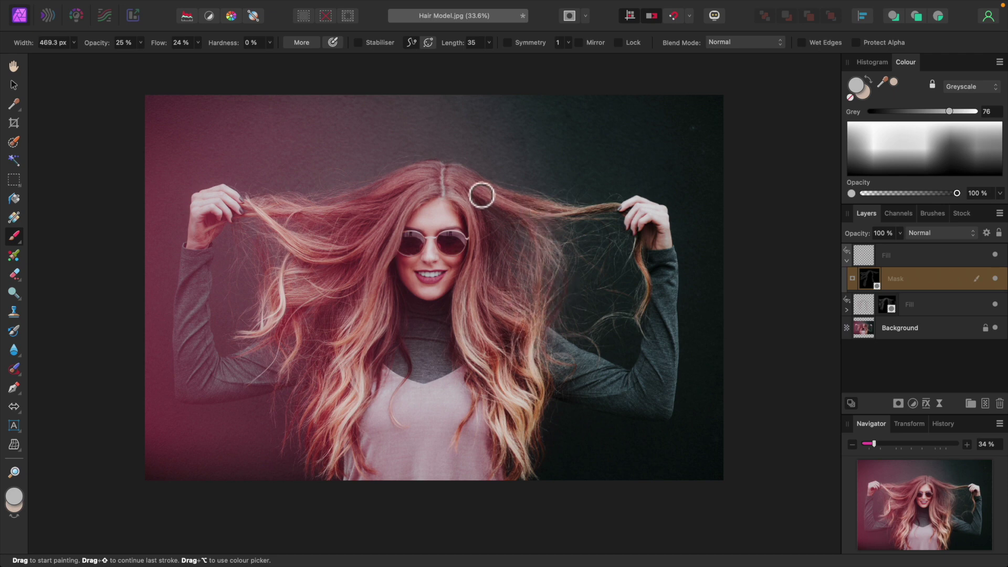
key([)
key([)
Step: Toggle the blonde fill layer's visibility to compare its effect on the hair, and collapse the layer
click(995, 256)
click(996, 256)
click(996, 255)
click(996, 256)
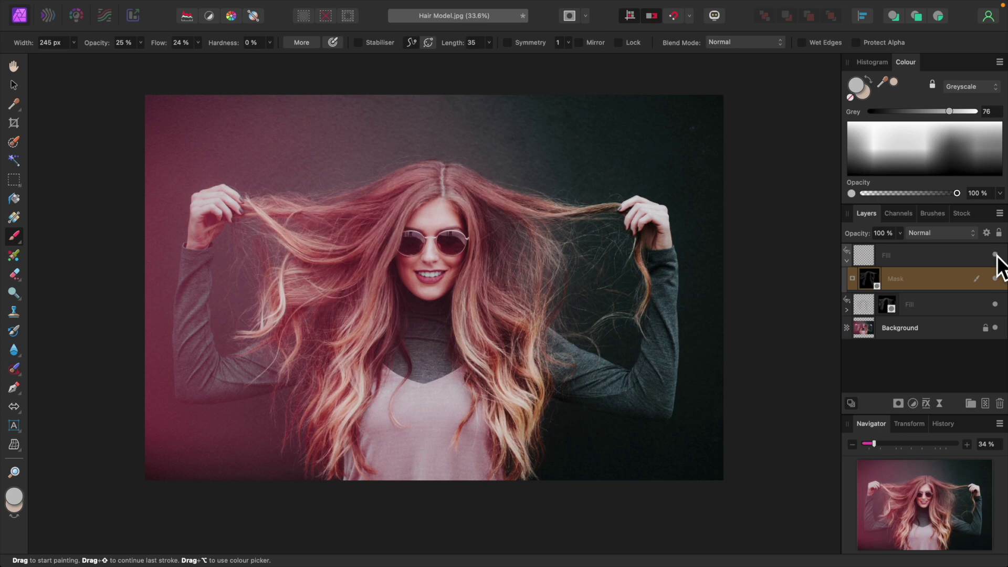
click(849, 262)
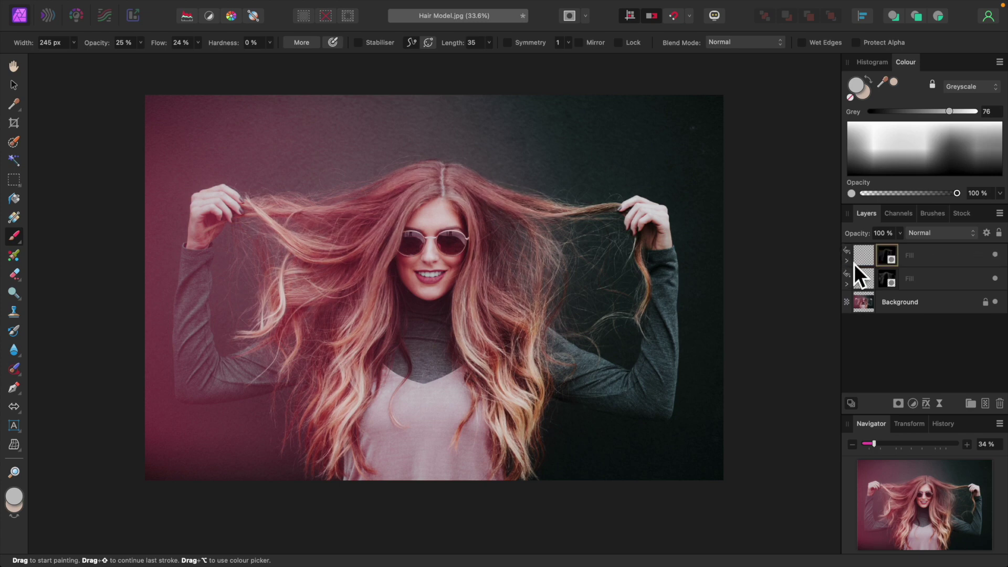
Step: Select both fill layers and toggle their visibility together to compare before and after, then close the Hair Model.jpg document
shift+click(926, 254)
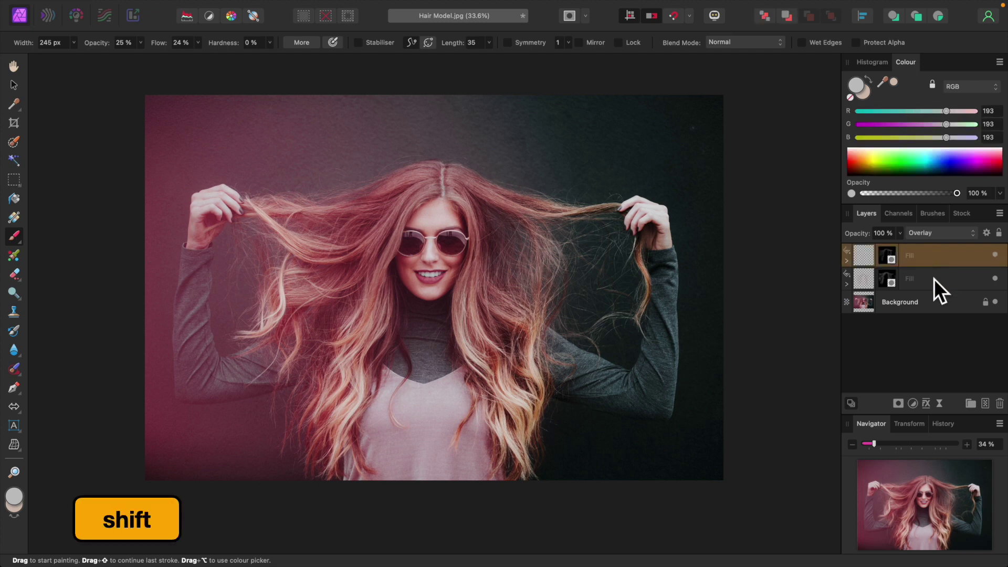
shift+click(934, 278)
click(996, 278)
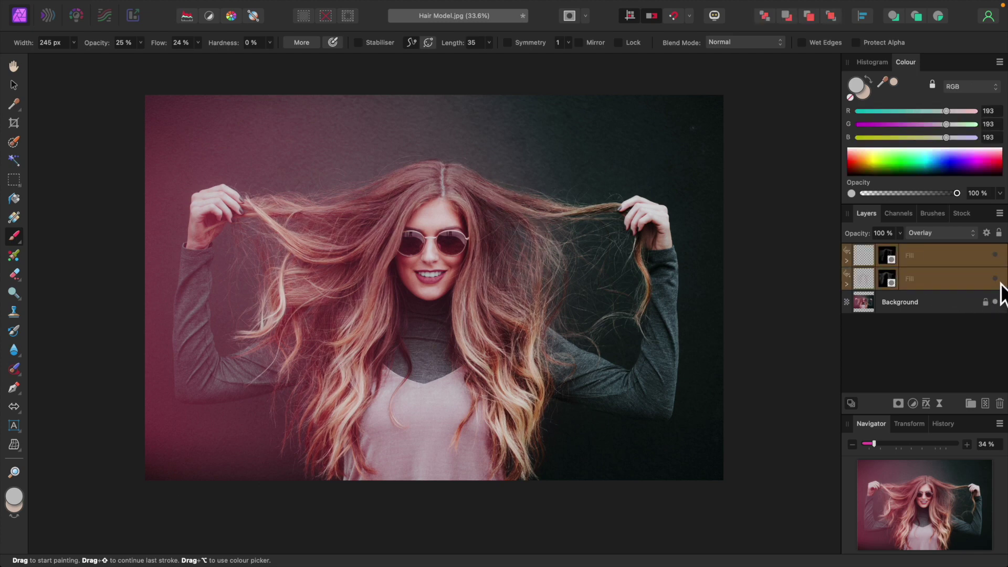
click(996, 279)
click(995, 279)
click(996, 279)
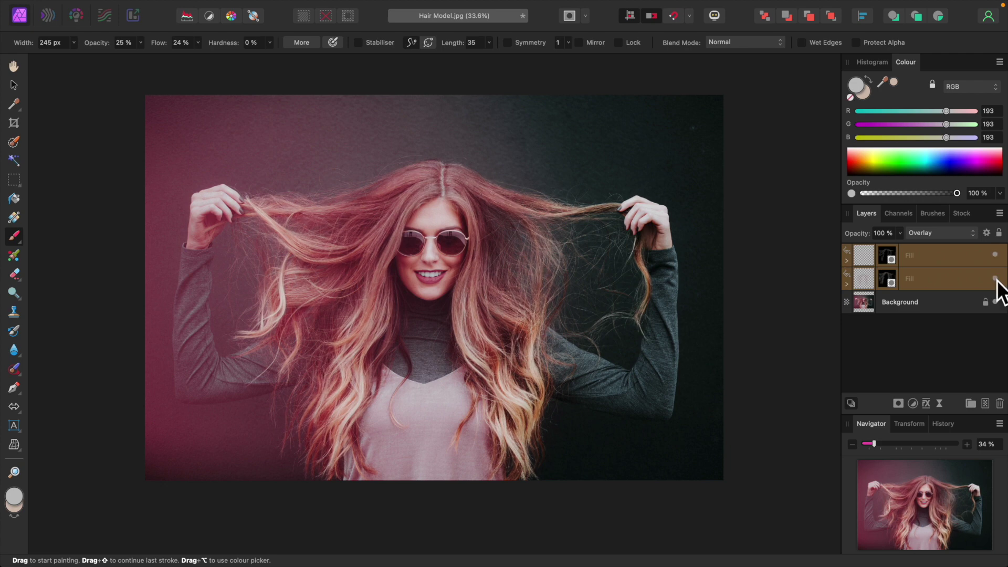
key(super+w)
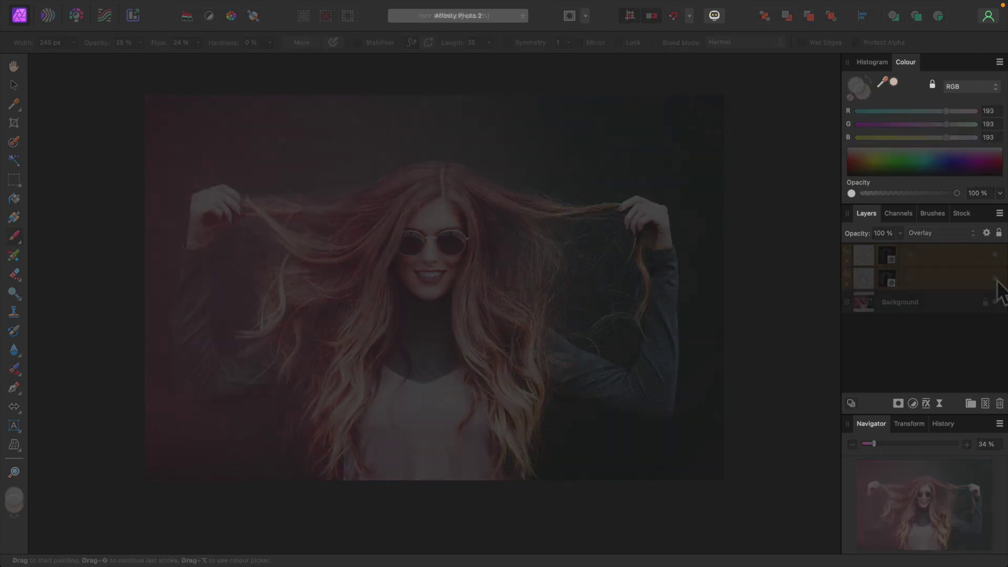